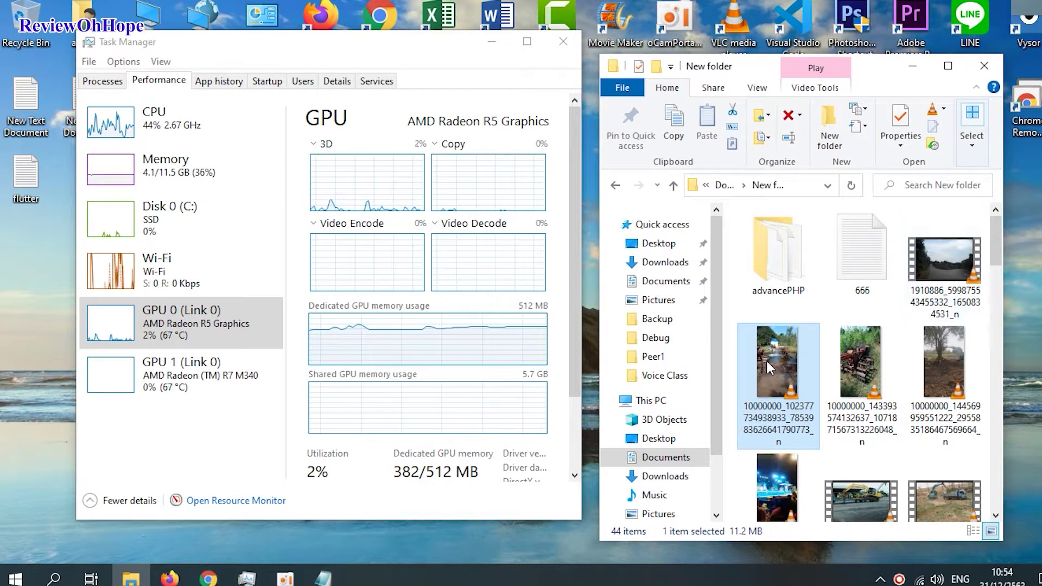
Bring up the context menu of the first video file in the folder to test how Explorer responds.
double_click(780, 344)
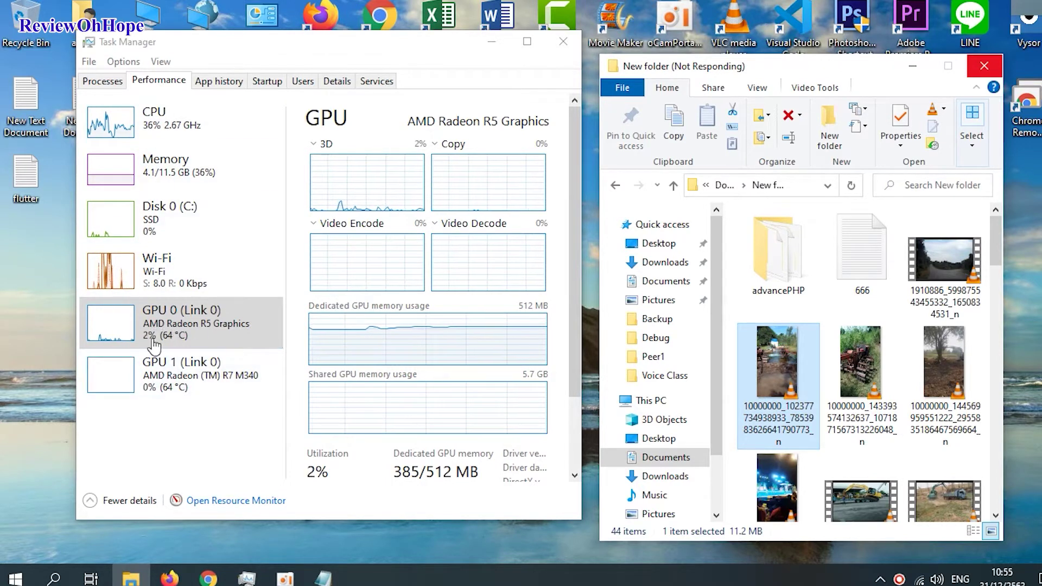
right_click(767, 374)
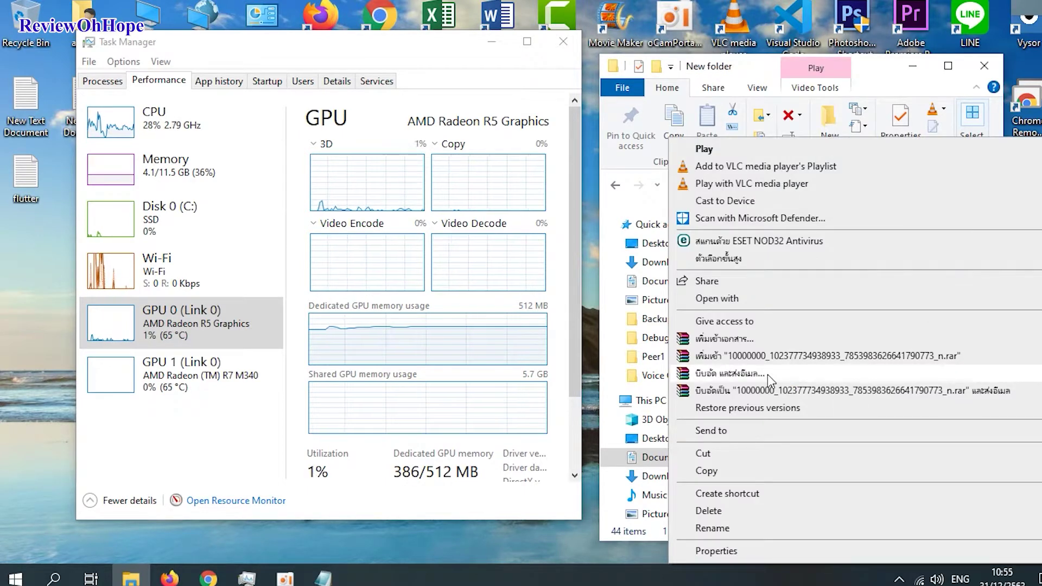
left_click(879, 77)
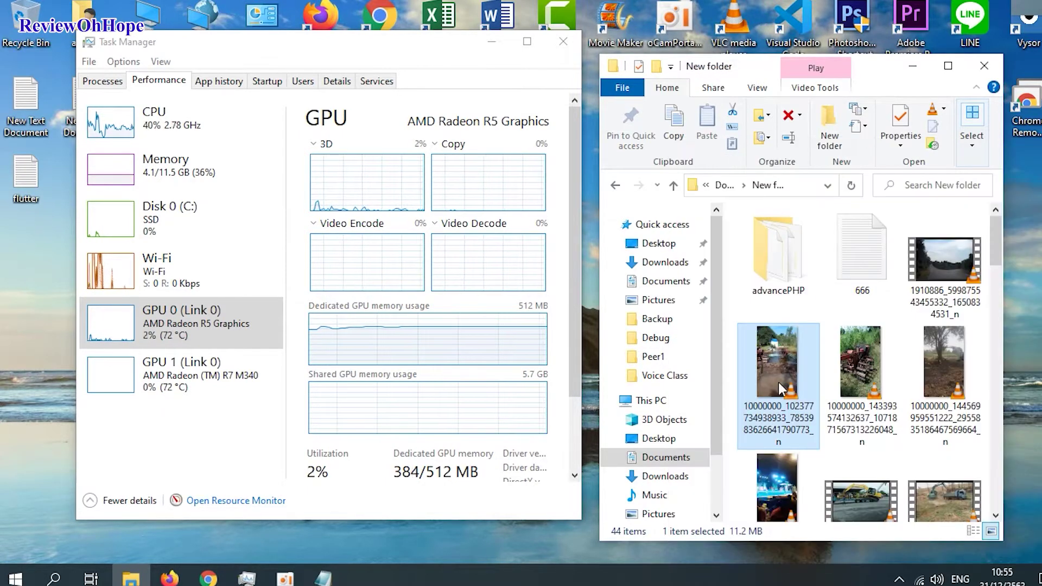
Open the Pictures folder and bring up the context menu of the maxresdefault image.
left_click(648, 300)
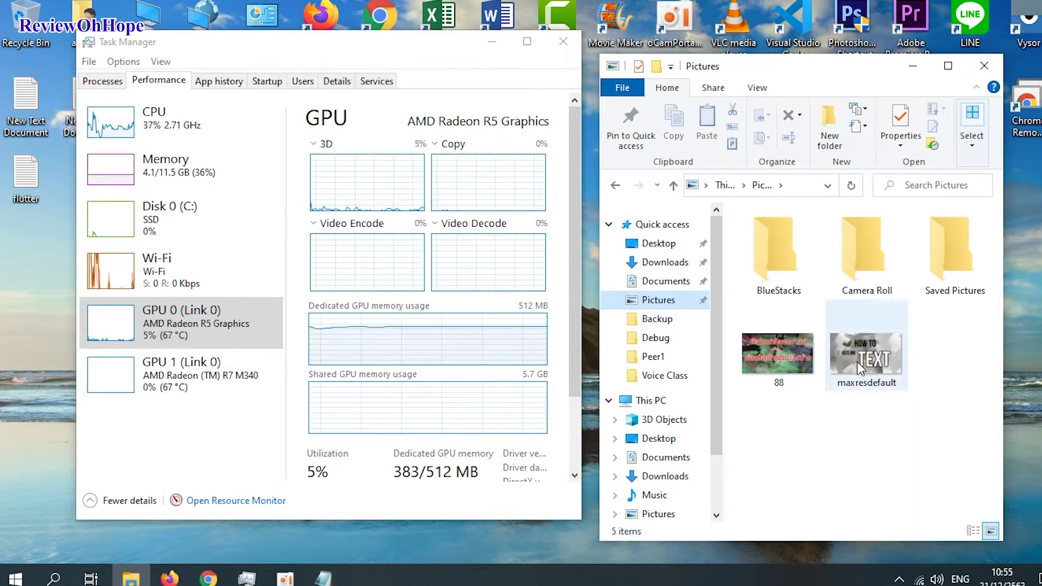
left_click(861, 347)
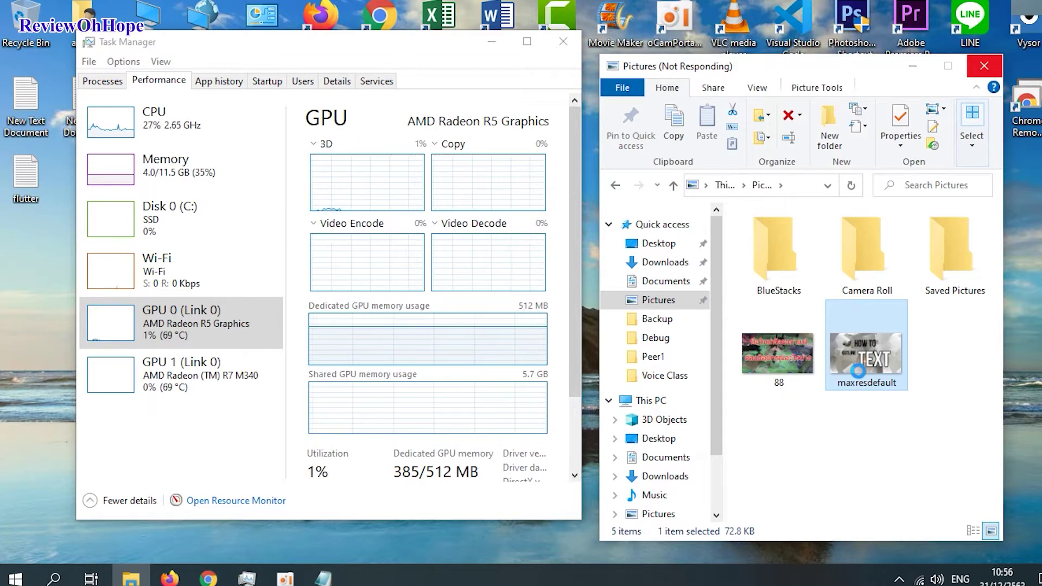
right_click(858, 371)
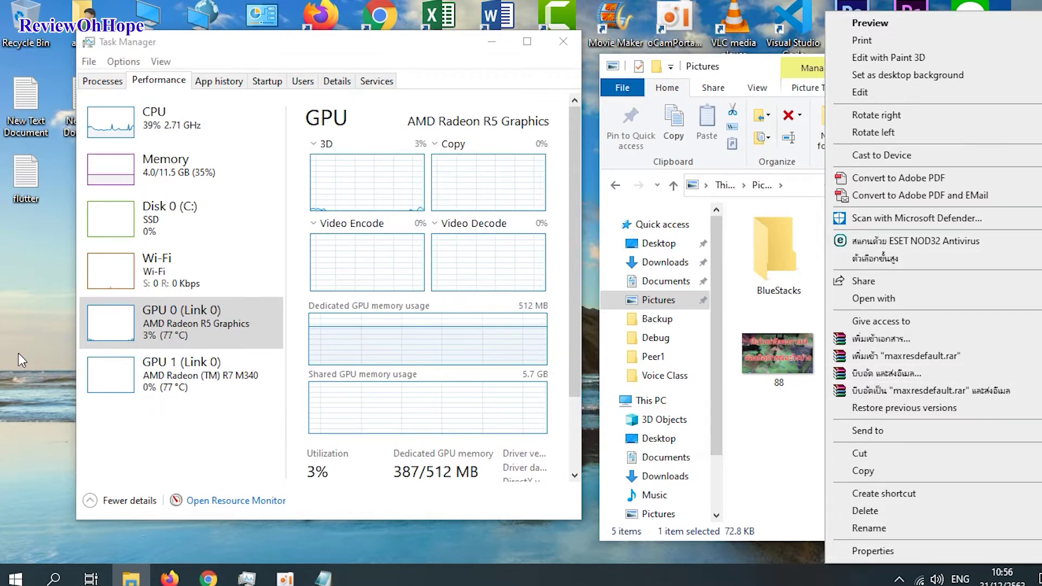
Test the desktop's context menu by bringing it up at several empty spots.
right_click(17, 328)
right_click(7, 298)
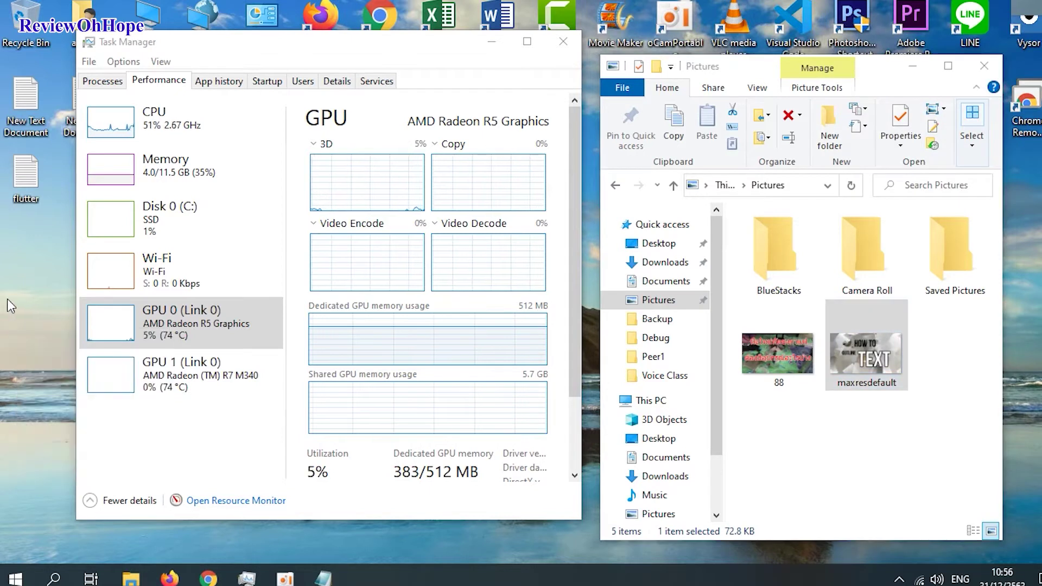
right_click(30, 248)
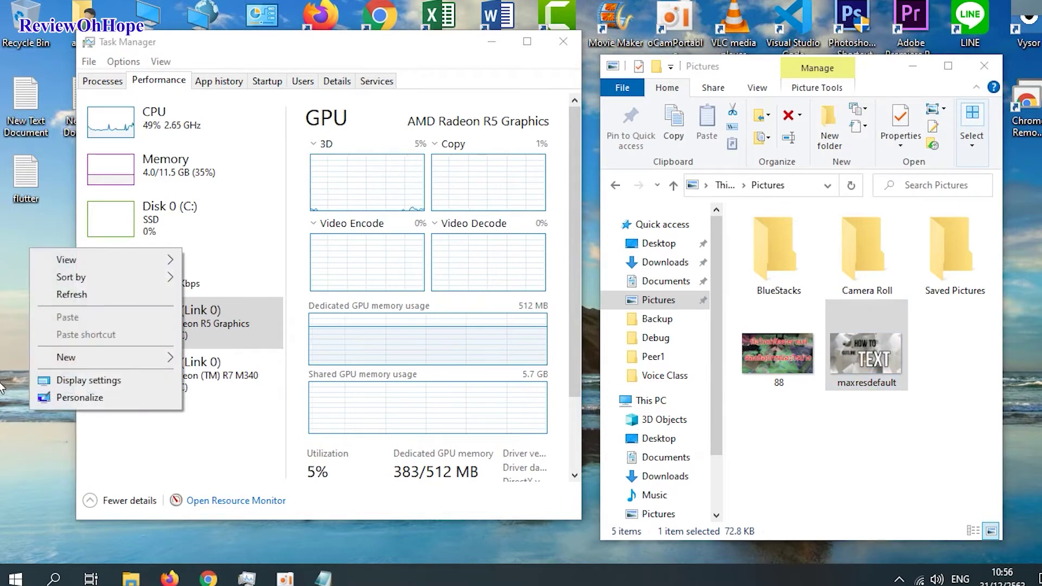
right_click(2, 381)
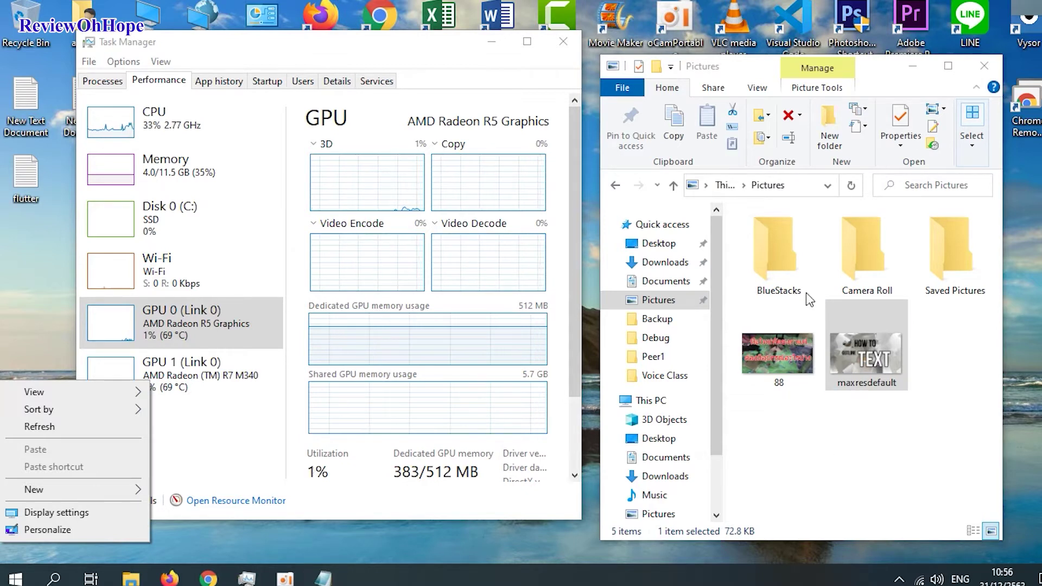
Bring up the context menu of the BlueStacks folder and dismiss it.
left_click(770, 252)
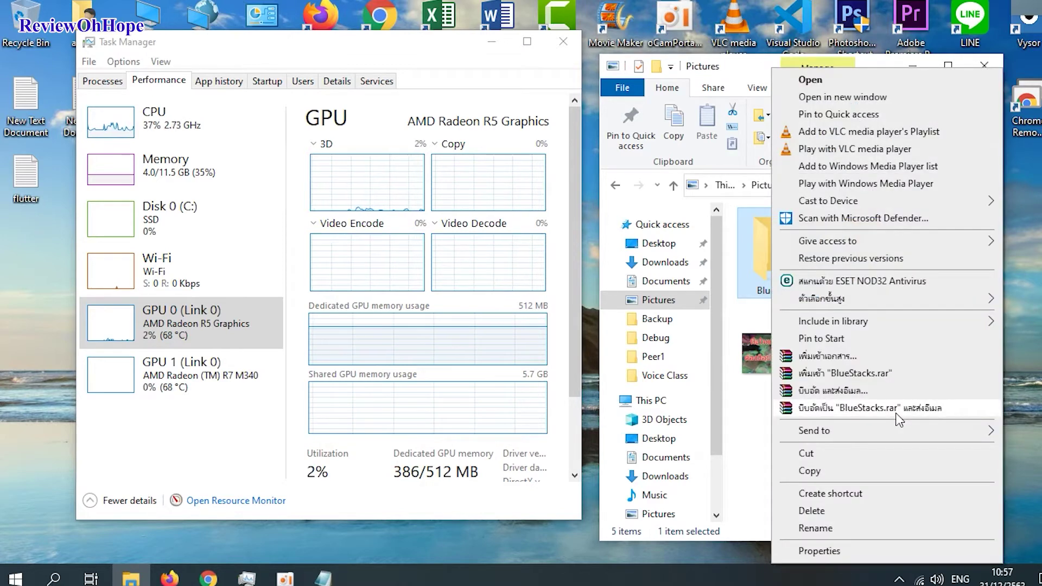
left_click(748, 442)
left_click(748, 442)
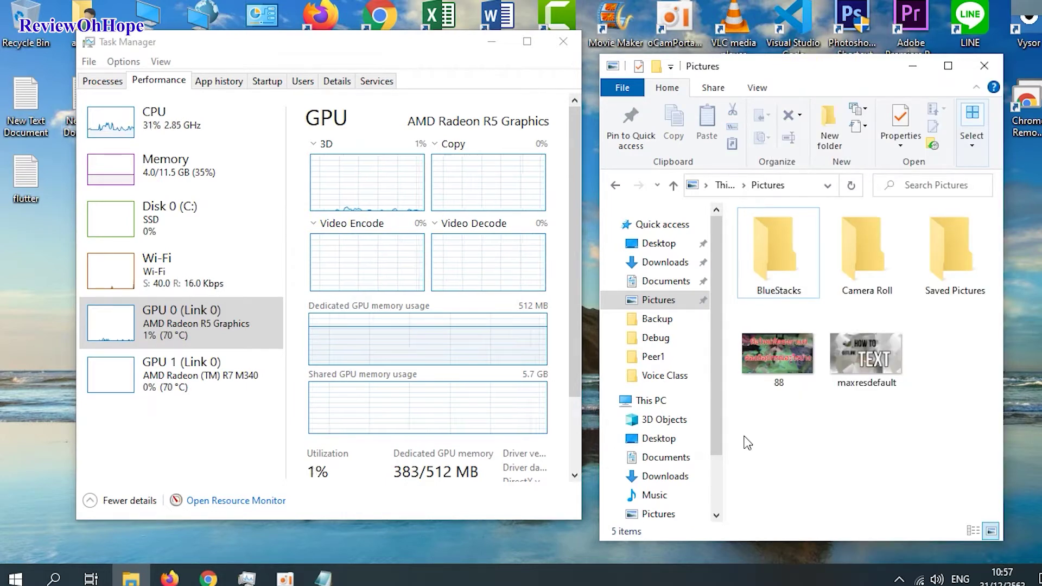
left_click(284, 578)
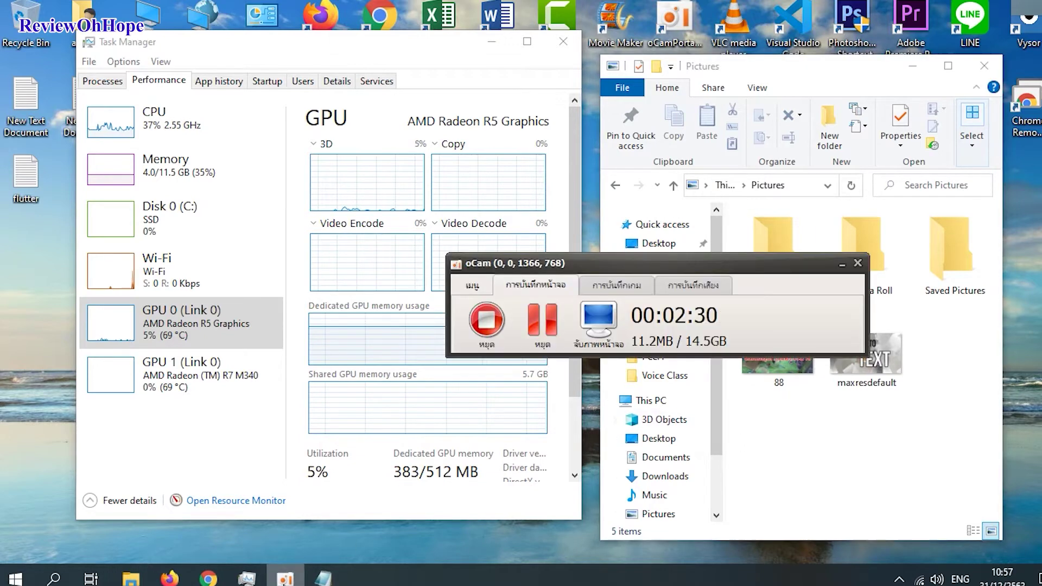
left_click(485, 324)
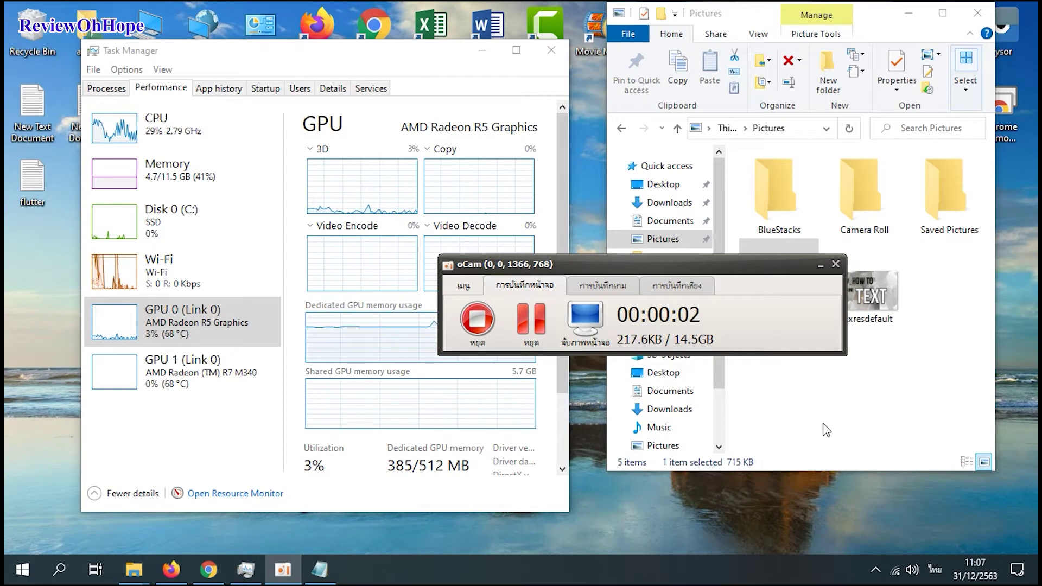
left_click(820, 265)
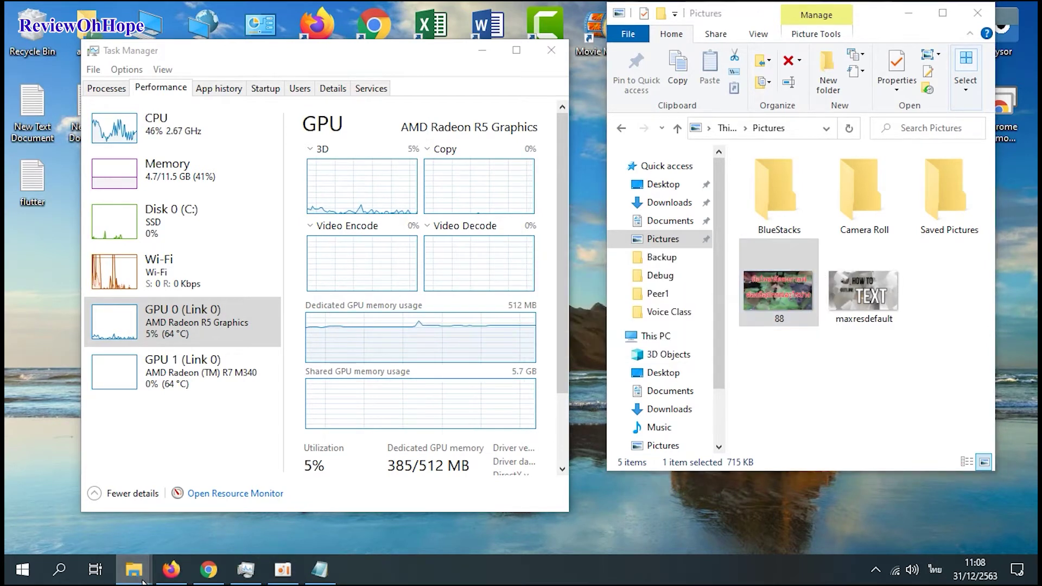
Switch to the shexview folder in Downloads and launch the shexview application.
mouse_move(149, 575)
left_click(243, 514)
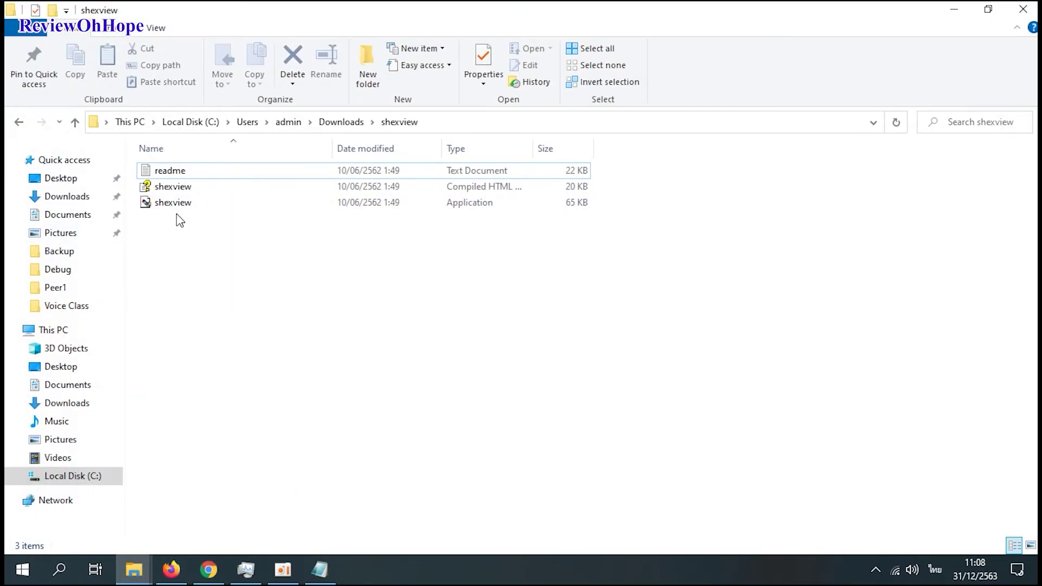
double_click(164, 207)
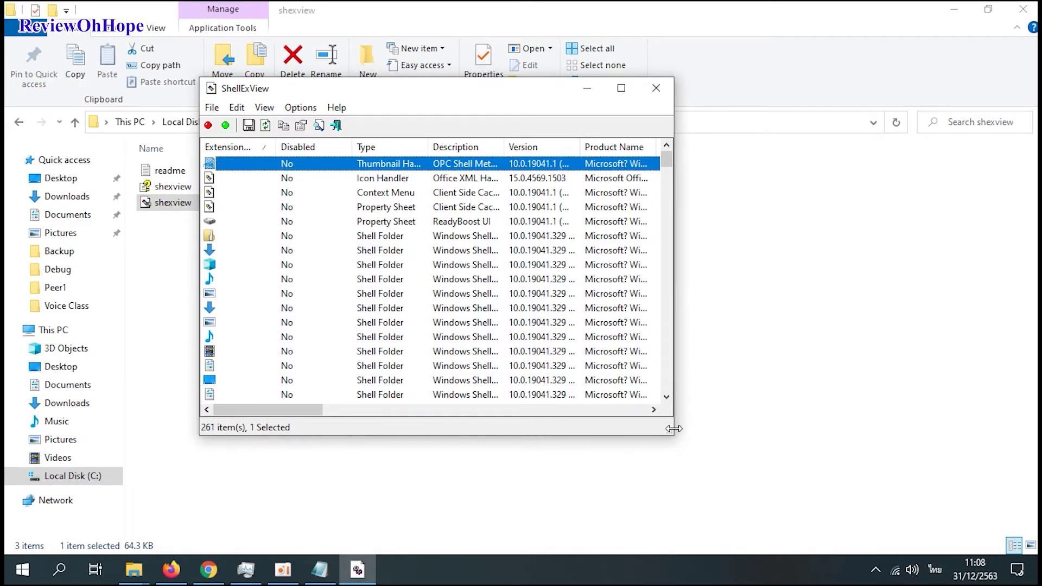
Maximize the ShellExView window and widen the Extension Name column to show the full names.
left_click_drag(669, 429, 936, 485)
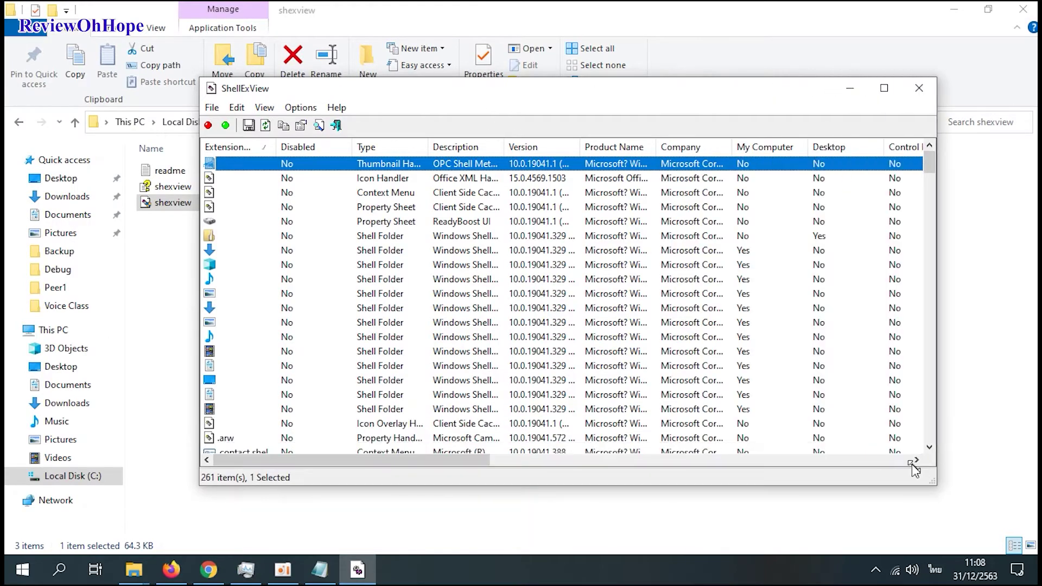
double_click(611, 91)
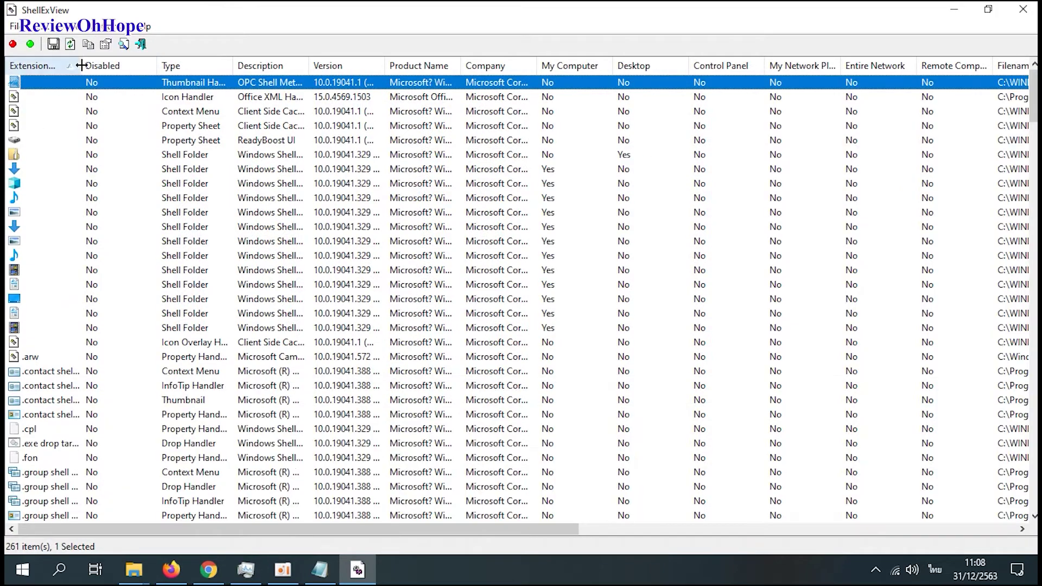
left_click_drag(163, 66, 209, 65)
Review the list of shell extensions and hide all Microsoft extensions from it.
scroll(460, 247, "down", 10)
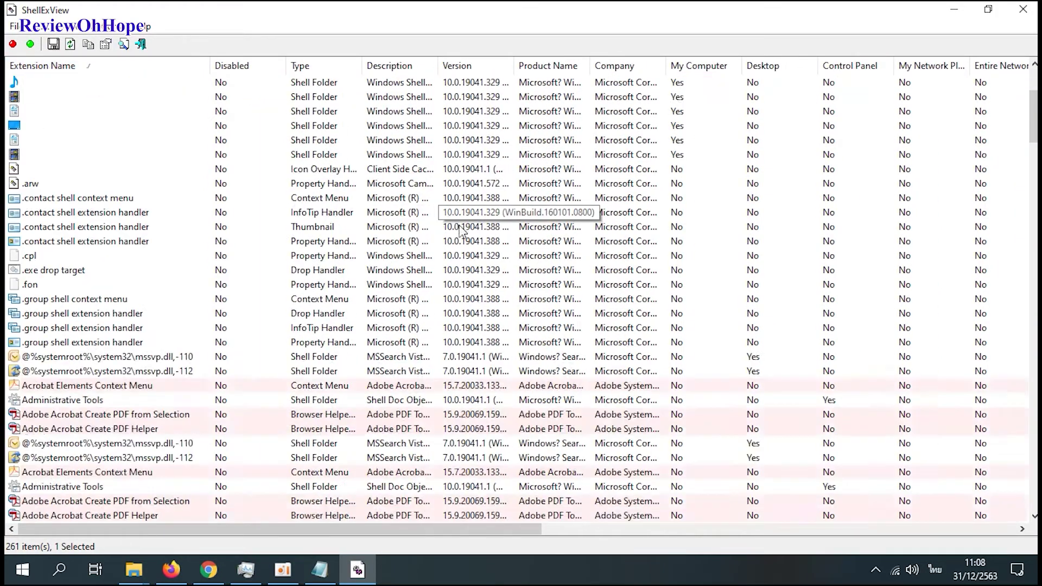
scroll(461, 247, "down", 20)
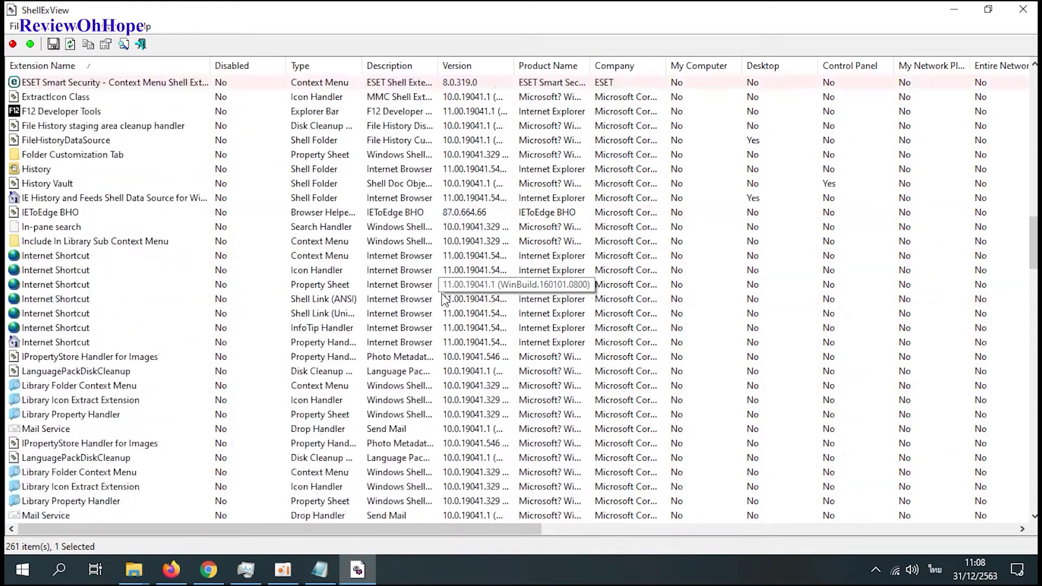
scroll(443, 300, "down", 20)
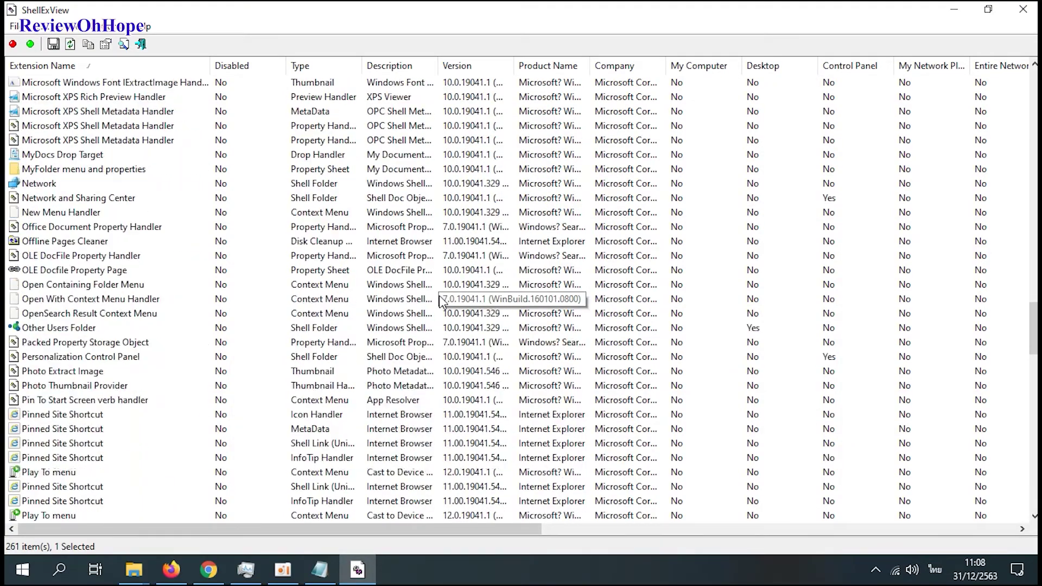
scroll(439, 312, "down", 10)
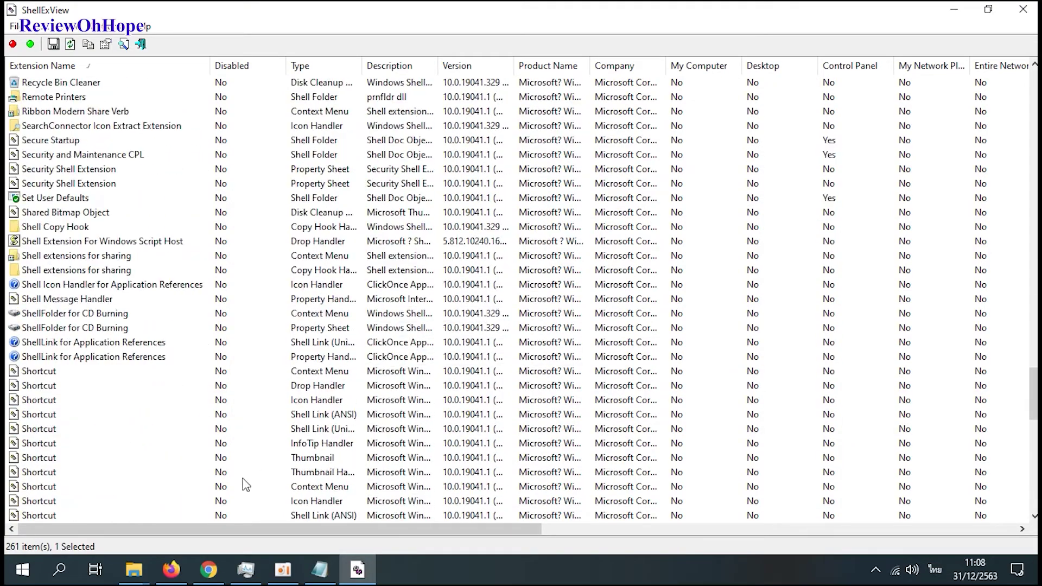
left_click(285, 570)
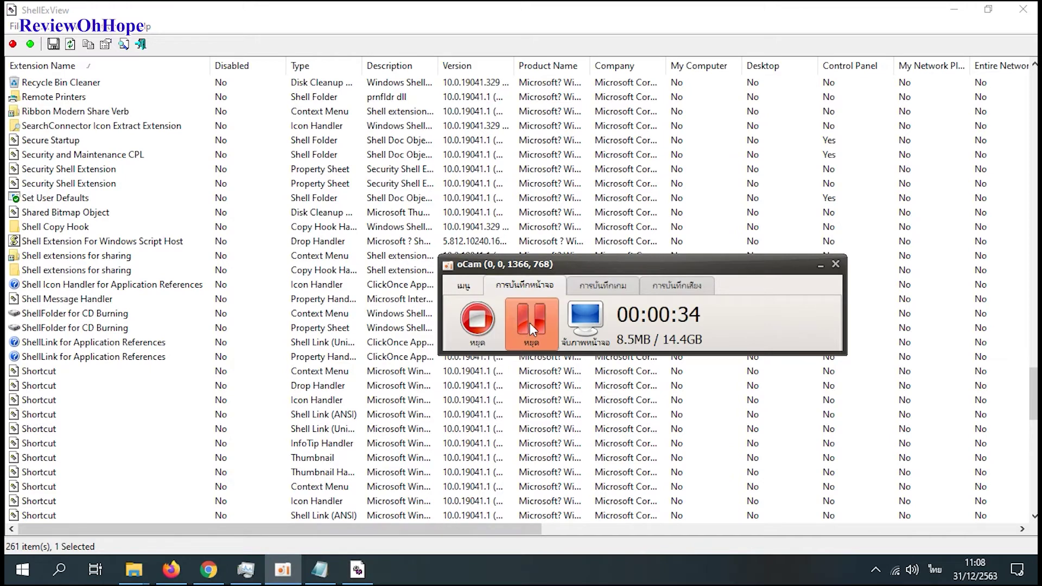
left_click(248, 12)
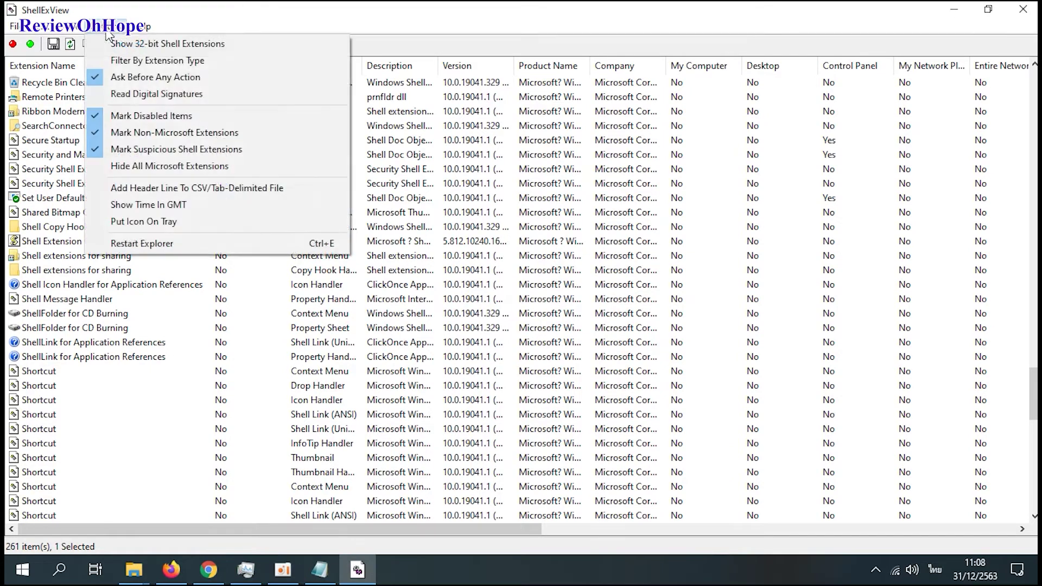
left_click(108, 27)
left_click(110, 165)
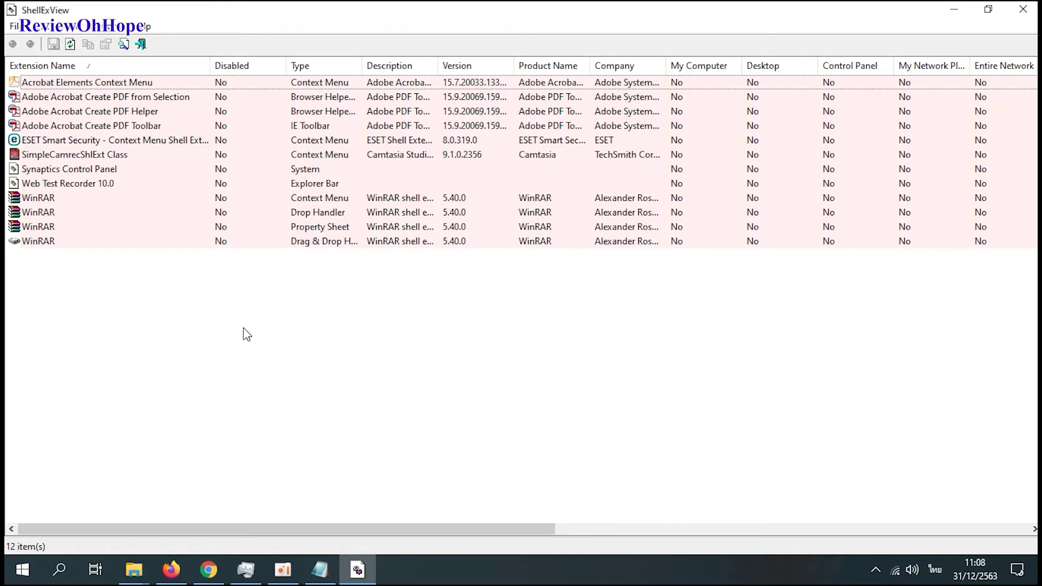
View the actions available for the Acrobat Elements Context Menu entry without applying any.
left_click(289, 570)
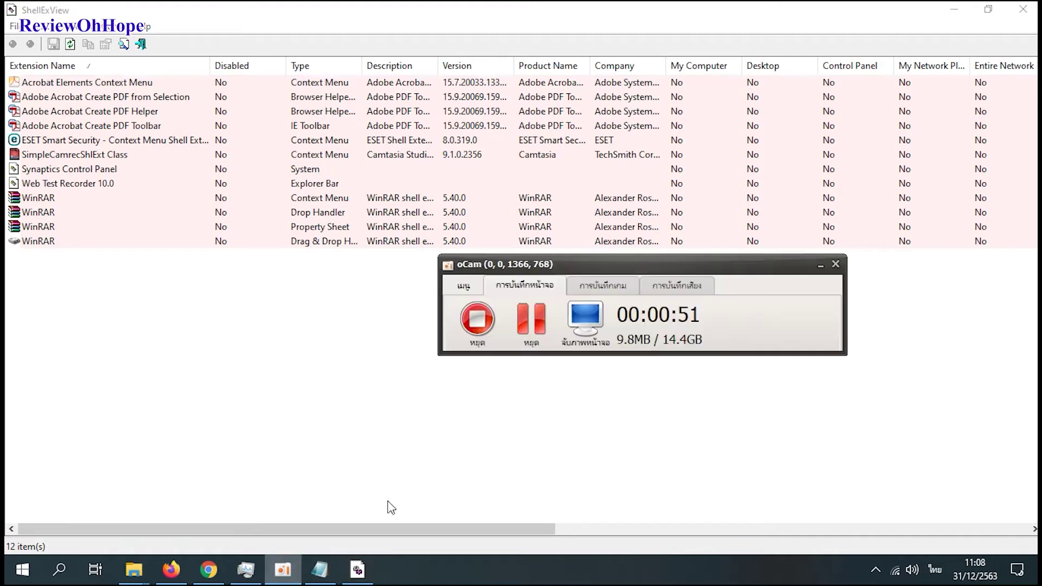
left_click(293, 344)
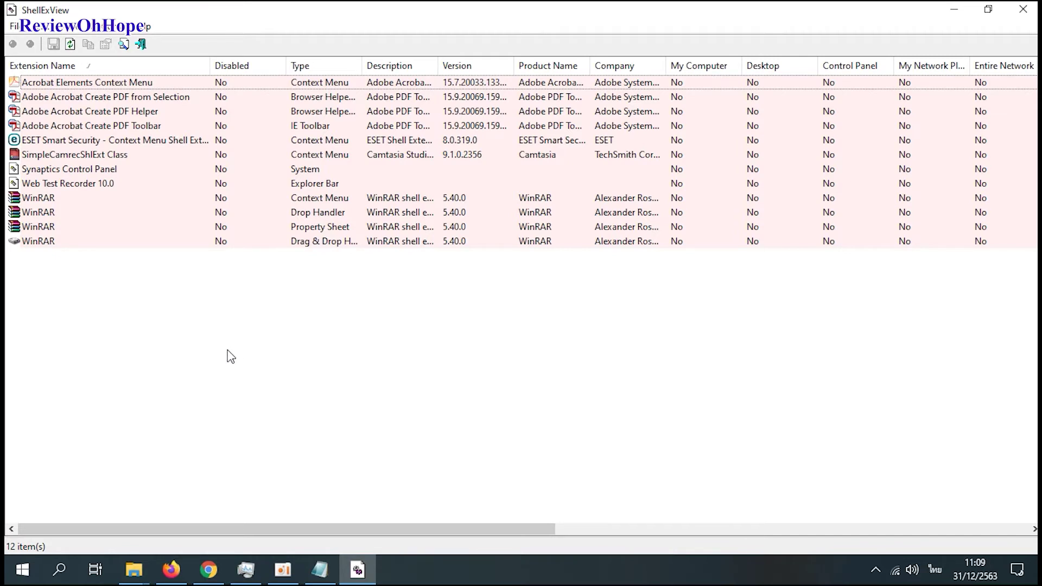
right_click(68, 90)
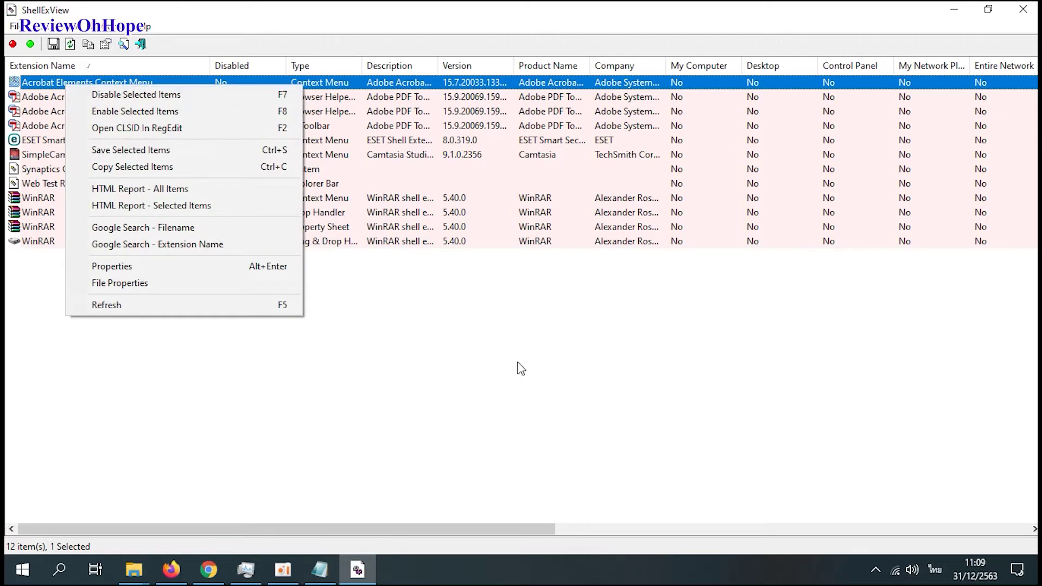
left_click(500, 379)
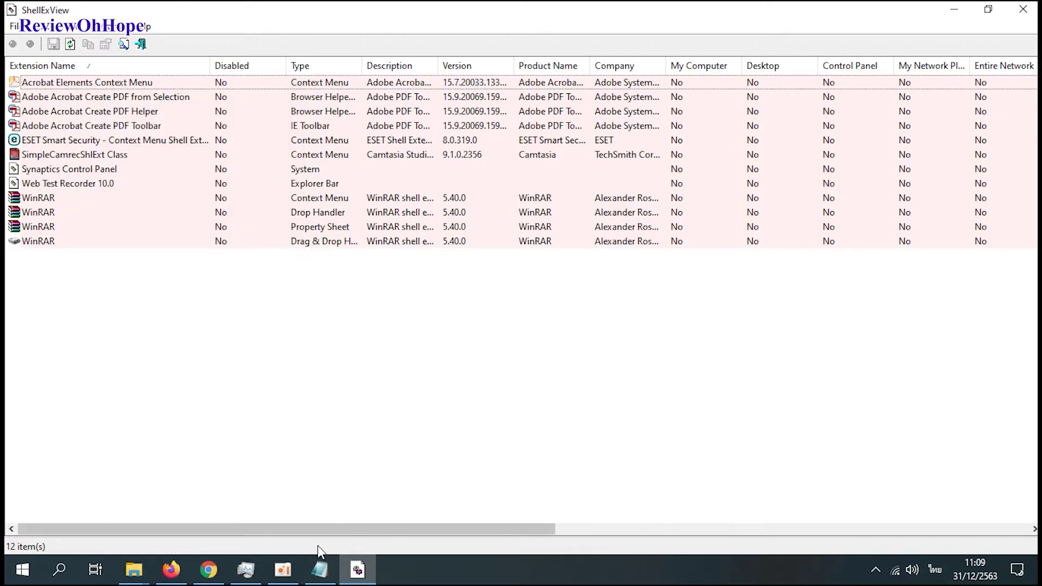
left_click(283, 569)
left_click(532, 328)
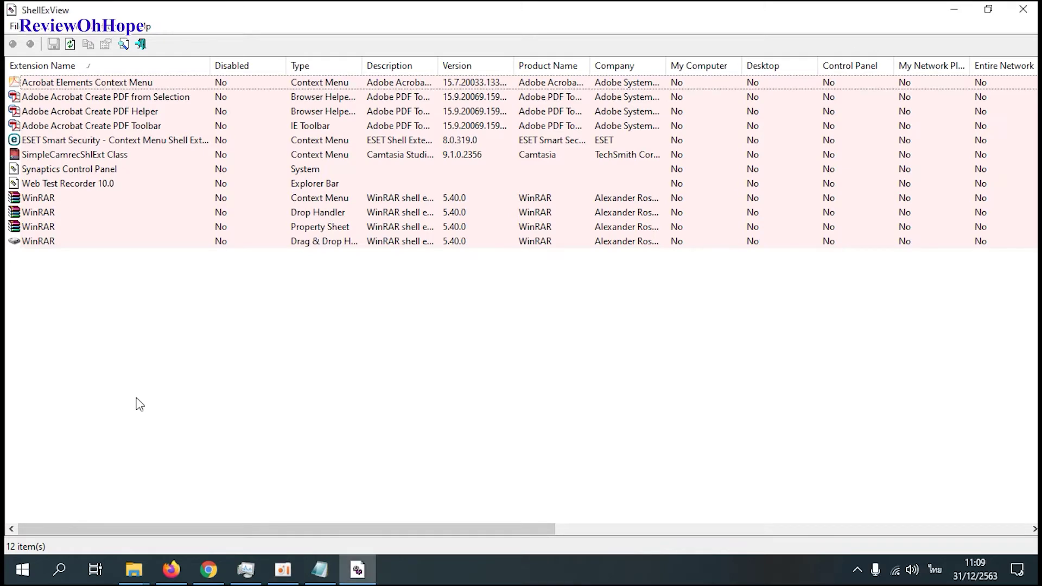
Disable all the listed non-Microsoft shell extensions, from Acrobat Elements Context Menu to the last WinRAR entry.
left_click_drag(50, 305, 147, 81)
right_click(132, 96)
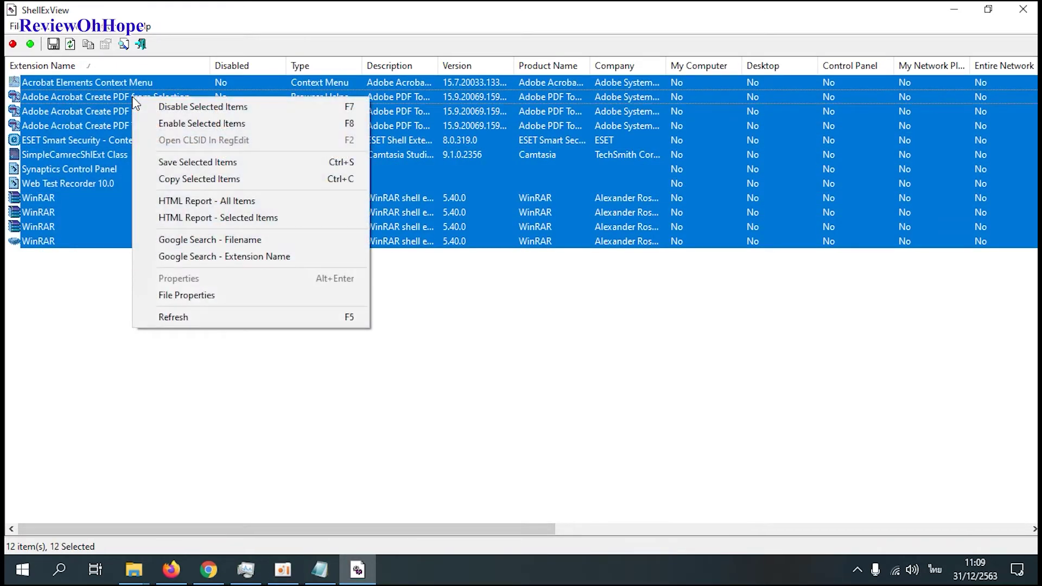
left_click(200, 107)
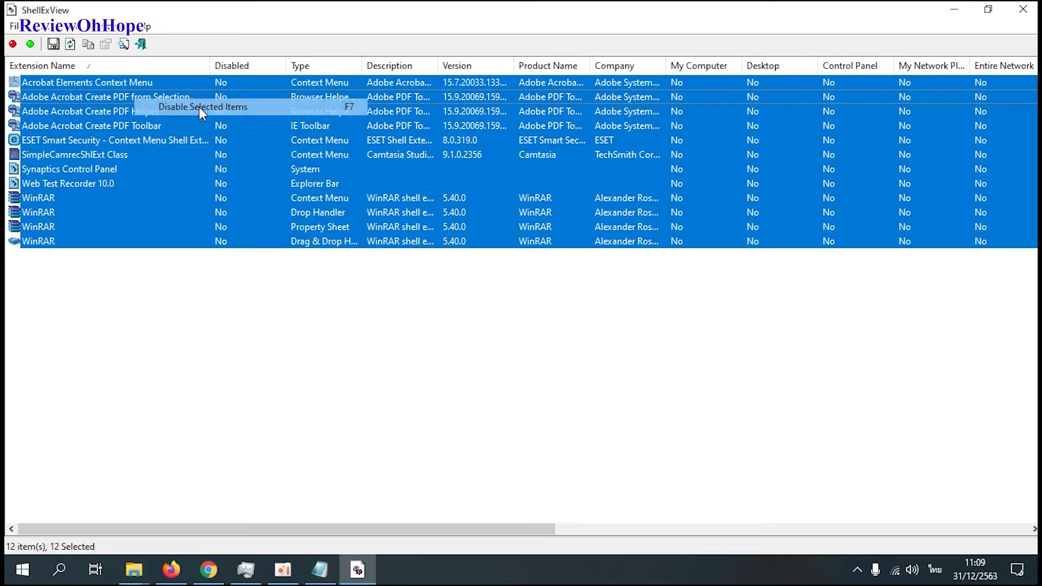
left_click(543, 336)
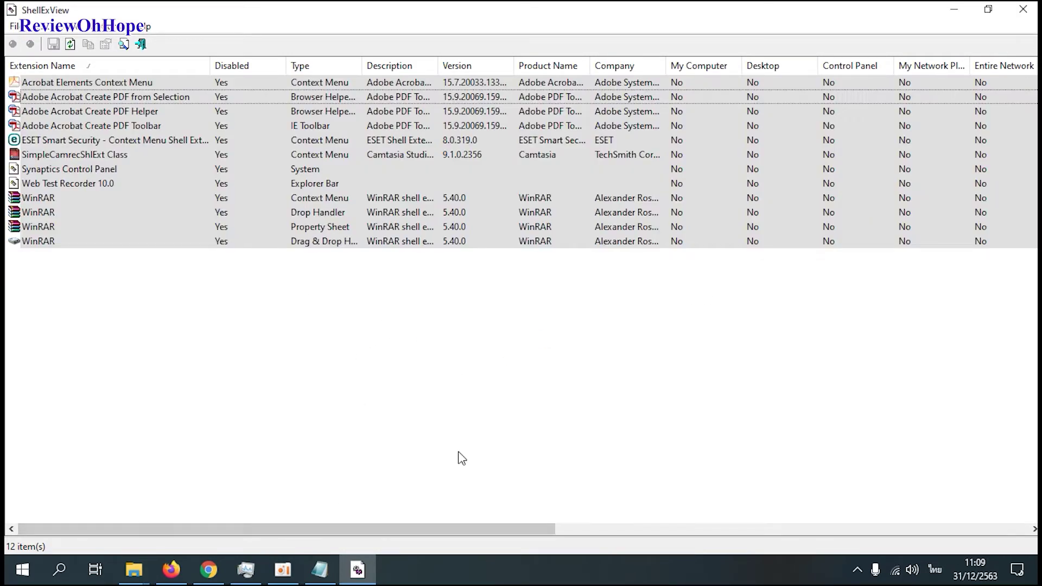
Minimize ShellExView and the shexview folder window, and move the oCam recorder clear of the Pictures files.
left_click(956, 10)
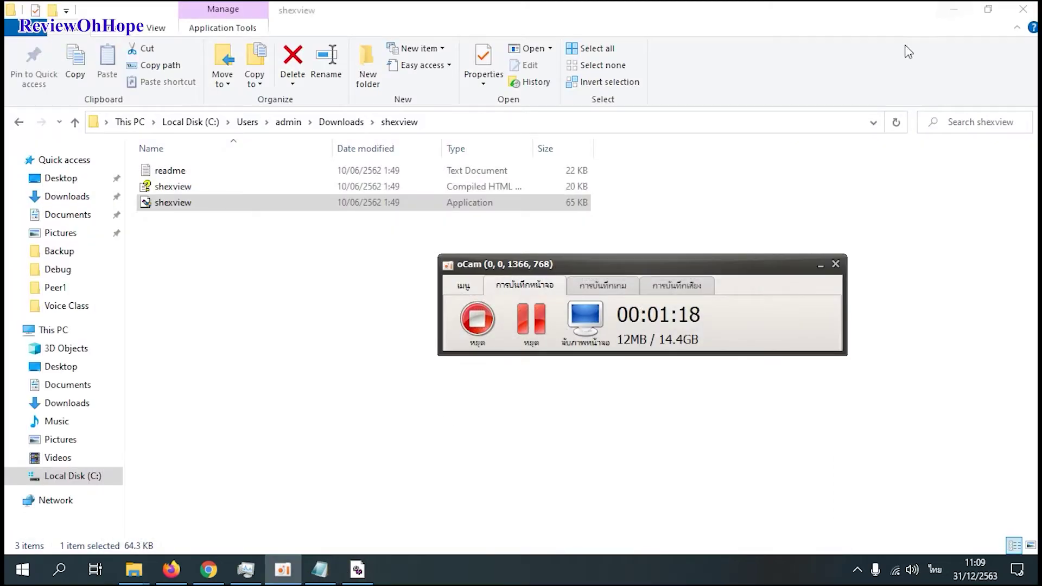
left_click(954, 10)
left_click_drag(743, 278, 807, 410)
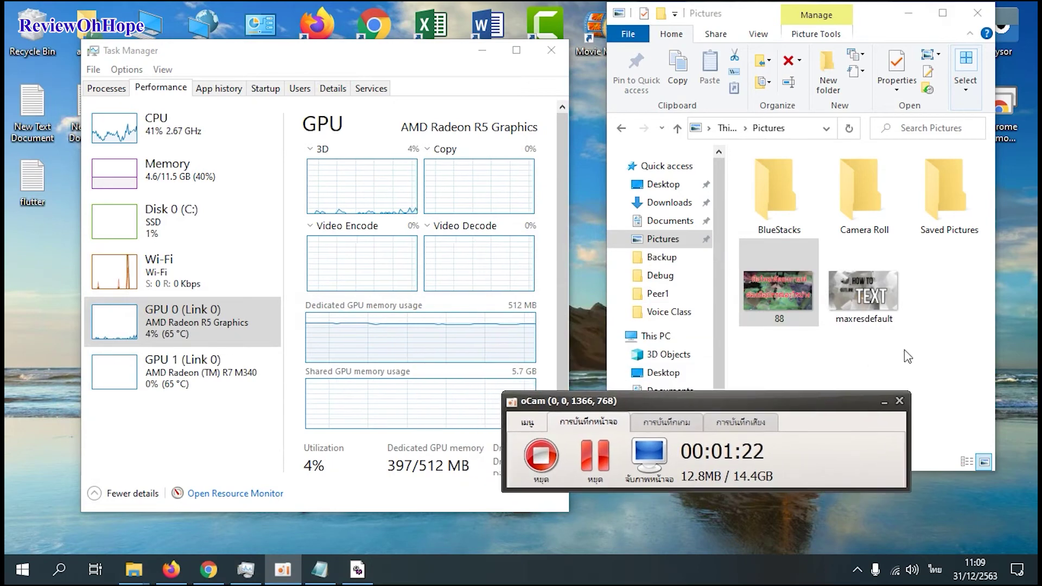
Try to open the maxresdefault image in the Pictures folder, and move the oCam recorder back in front of the folder window.
left_click(906, 345)
left_click(858, 306)
double_click(858, 306)
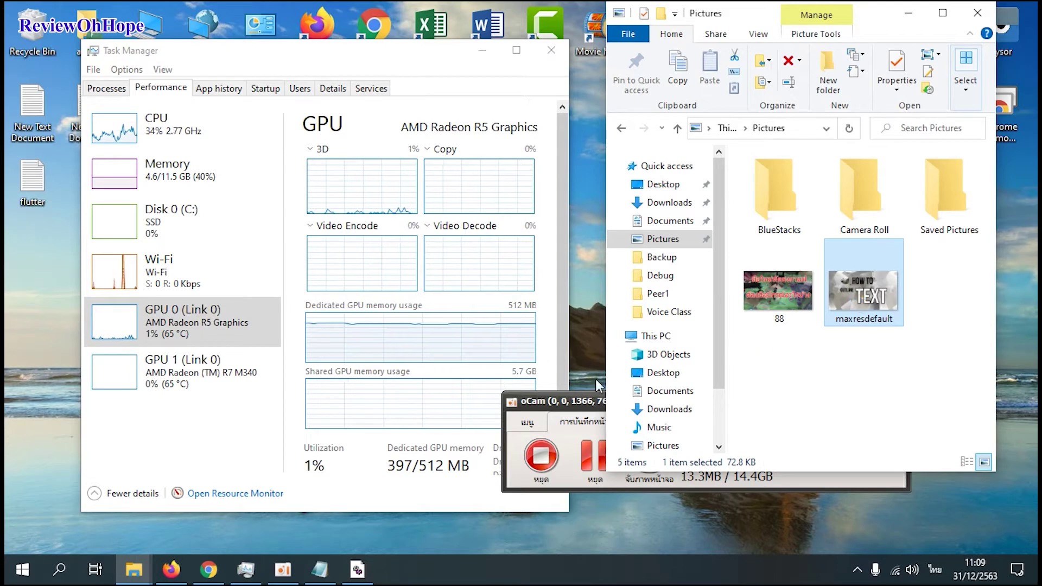
left_click_drag(572, 407, 485, 366)
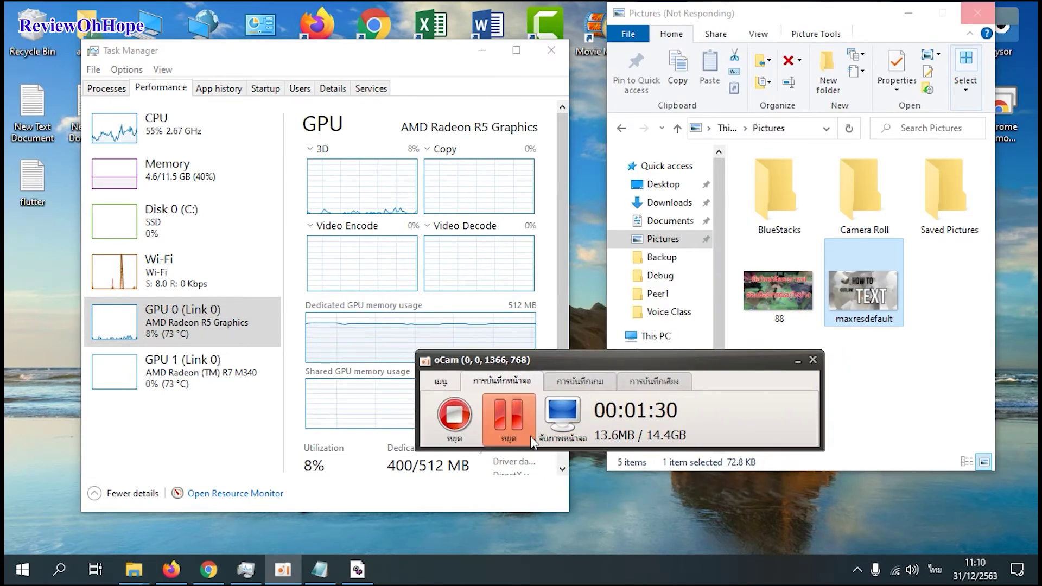
Bring Task Manager to the front and move the oCam recorder away from the Pictures window.
right_click(579, 574)
left_click(623, 493)
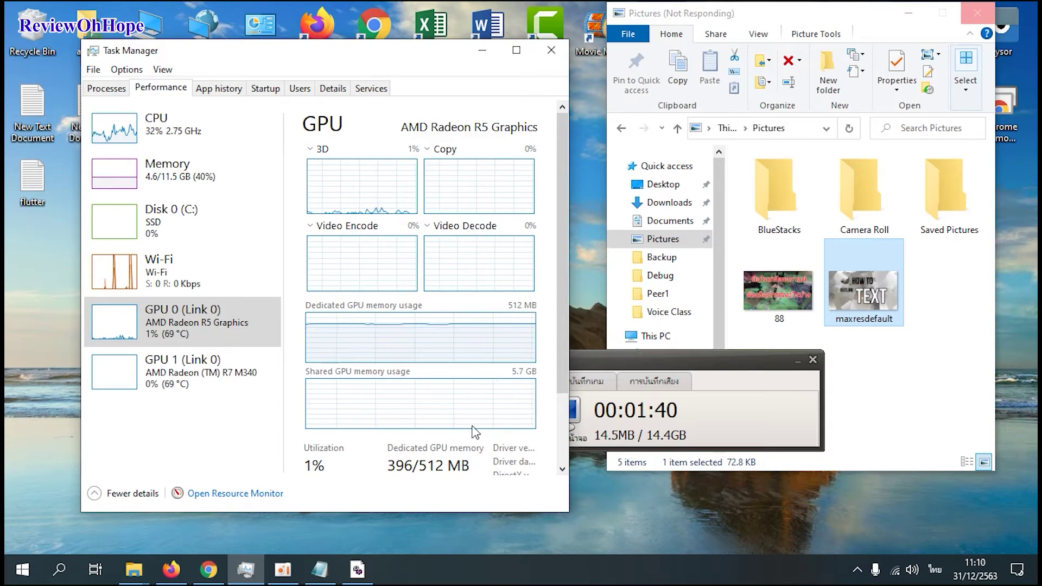
left_click(635, 362)
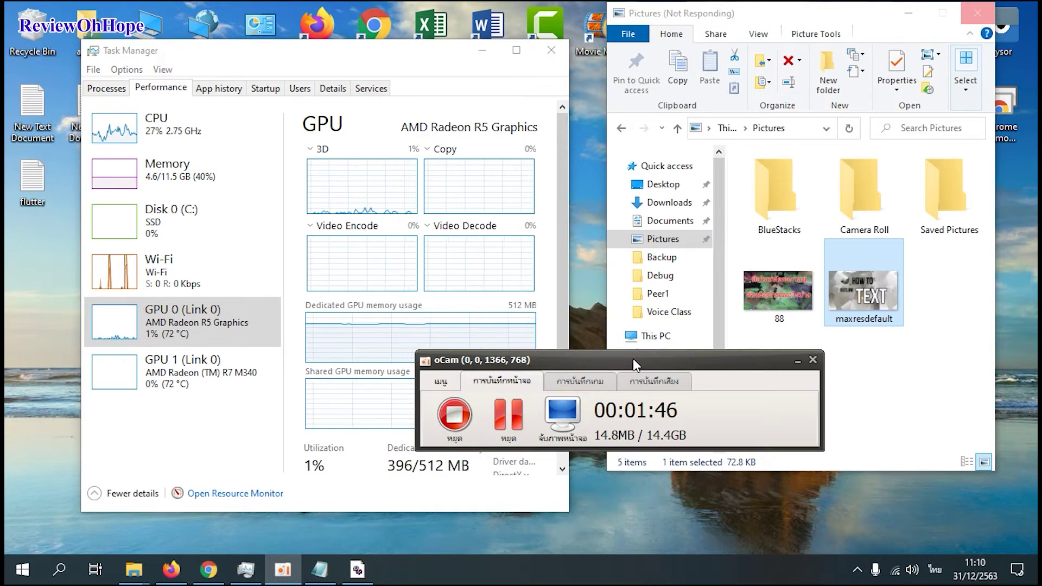
left_click(508, 401)
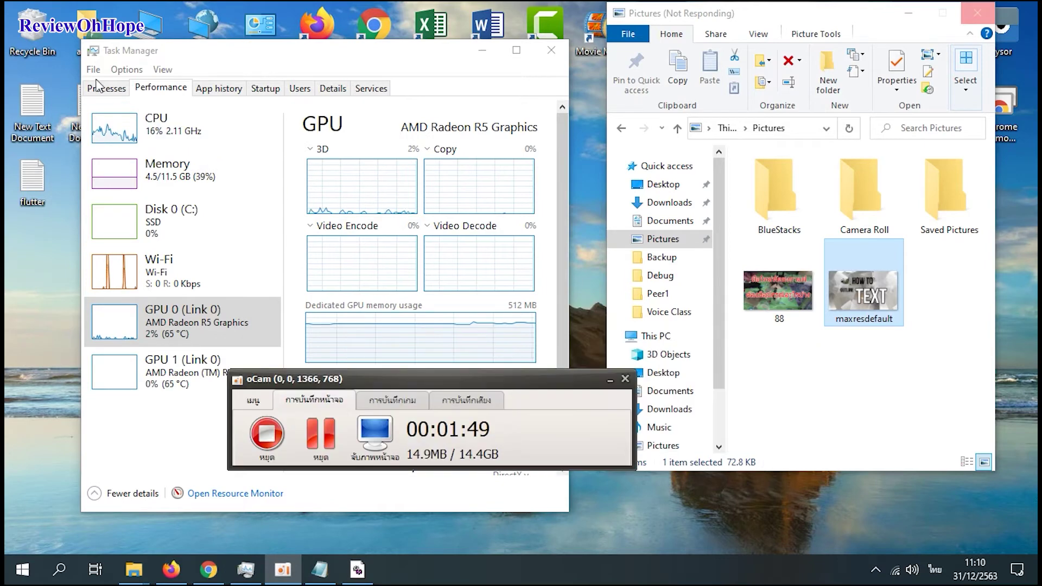
Restart the unresponsive Windows Explorer process and close Task Manager.
left_click(107, 89)
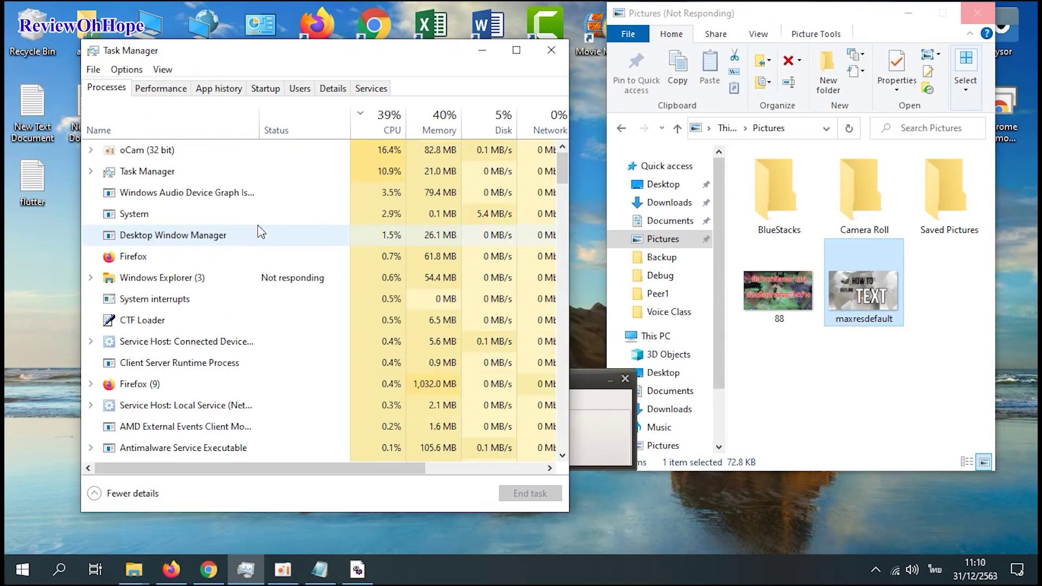
left_click(194, 341)
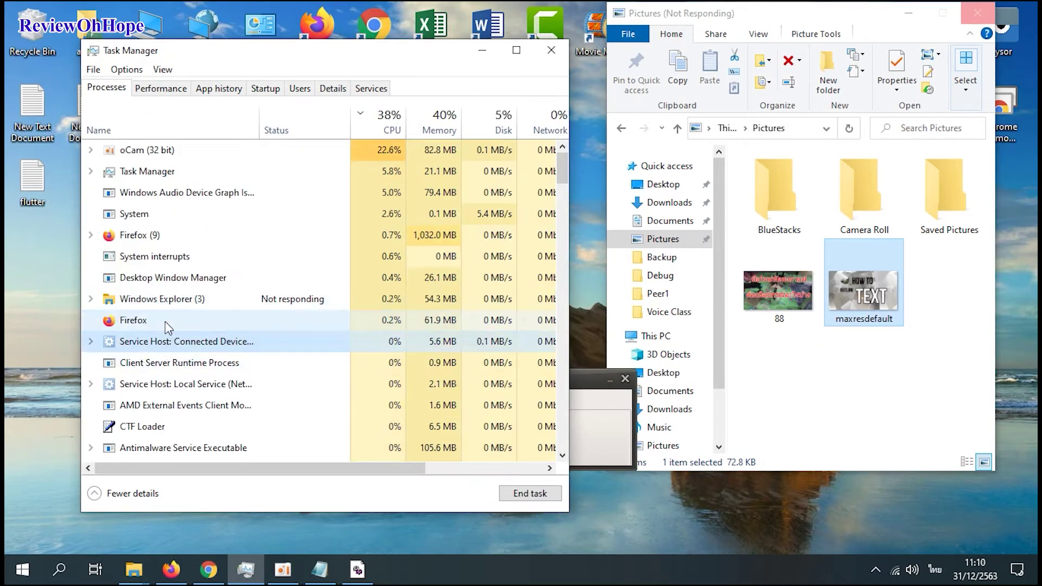
left_click(164, 303)
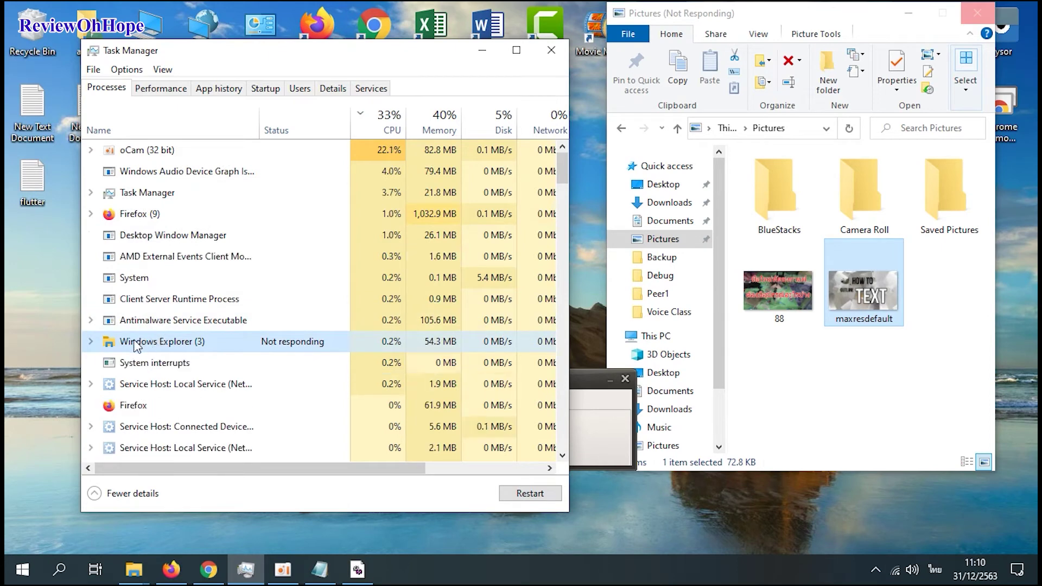
left_click(530, 493)
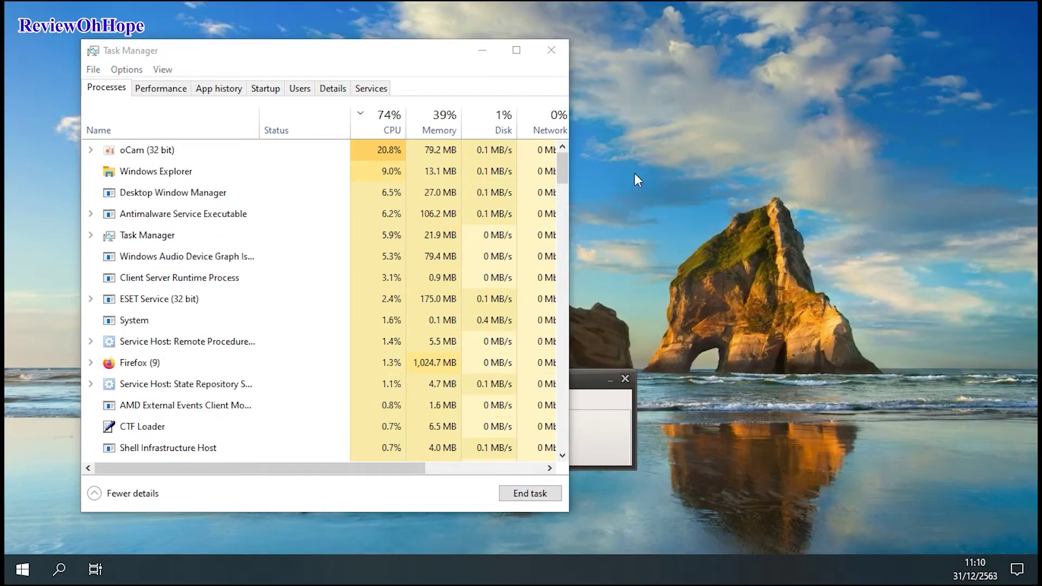
left_click(551, 52)
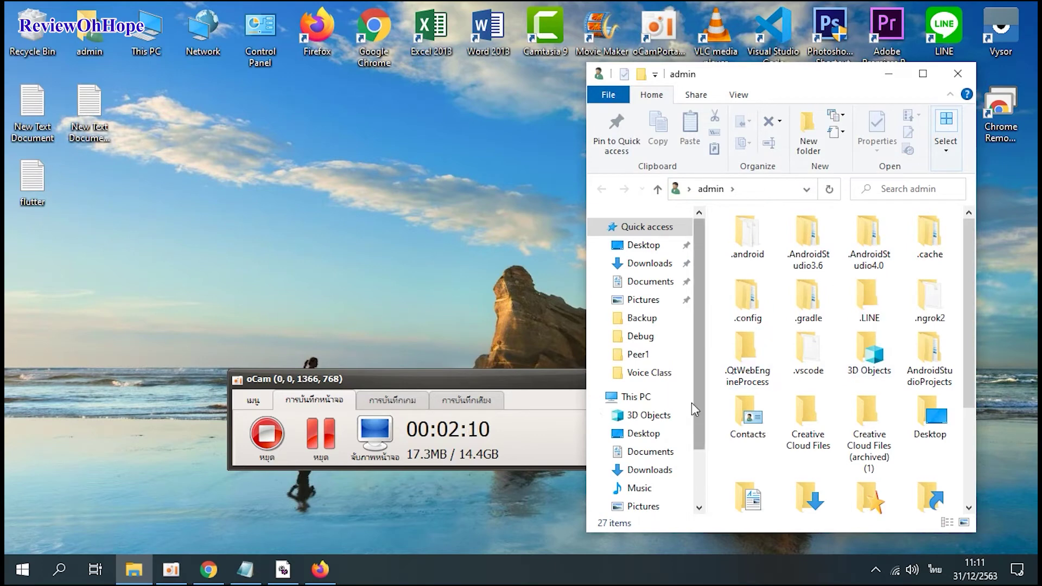
Open the Pictures folder and arrange its window and the oCam recorder so they do not overlap.
left_click(640, 507)
left_click_drag(839, 79, 815, 45)
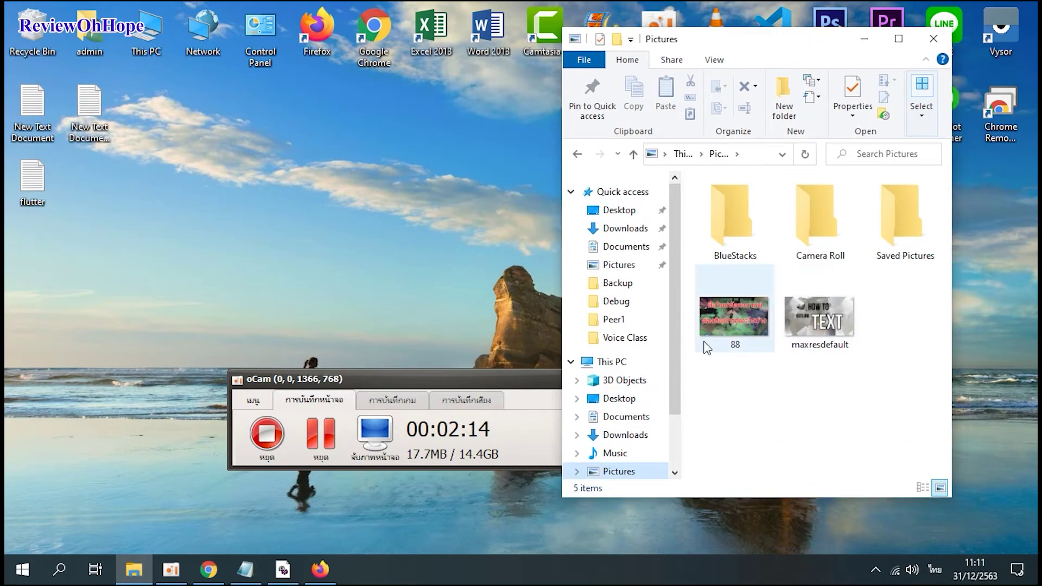
left_click(512, 390)
left_click_drag(511, 382, 416, 299)
Test the context menus of the 88 and maxresdefault images in Pictures without choosing any command.
left_click(725, 321)
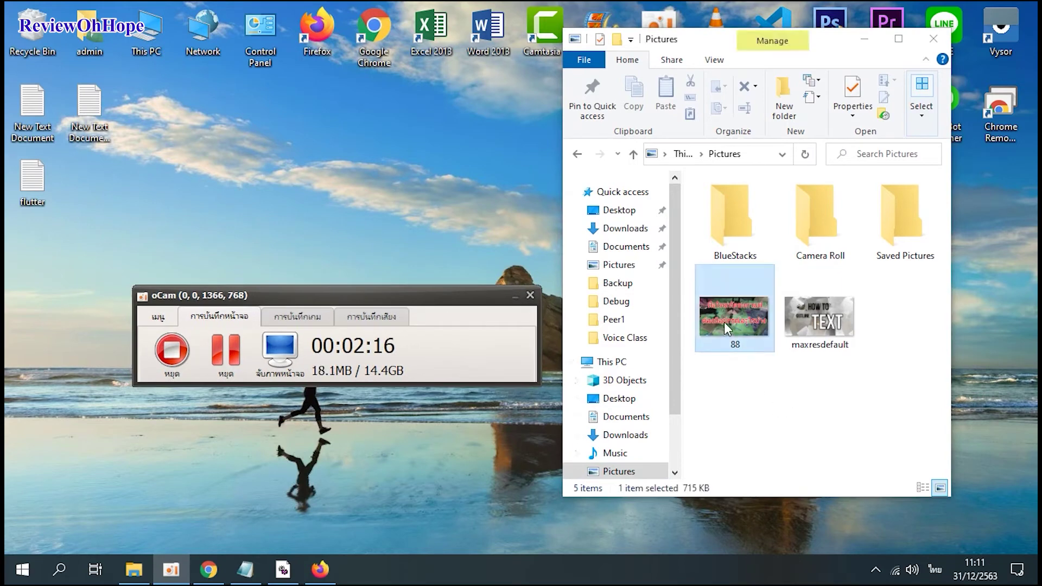
right_click(725, 321)
left_click(709, 414)
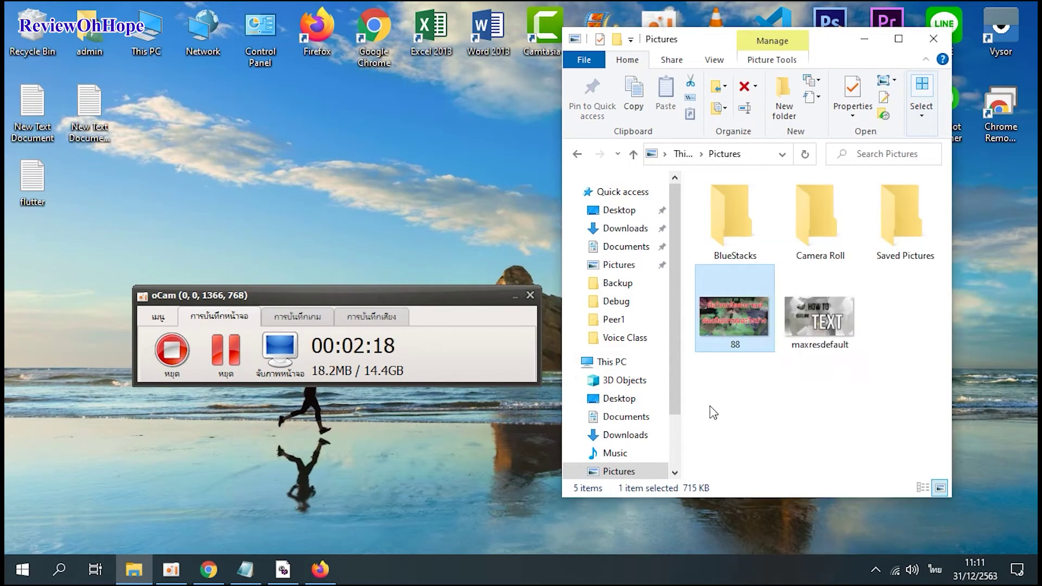
right_click(815, 322)
left_click(754, 417)
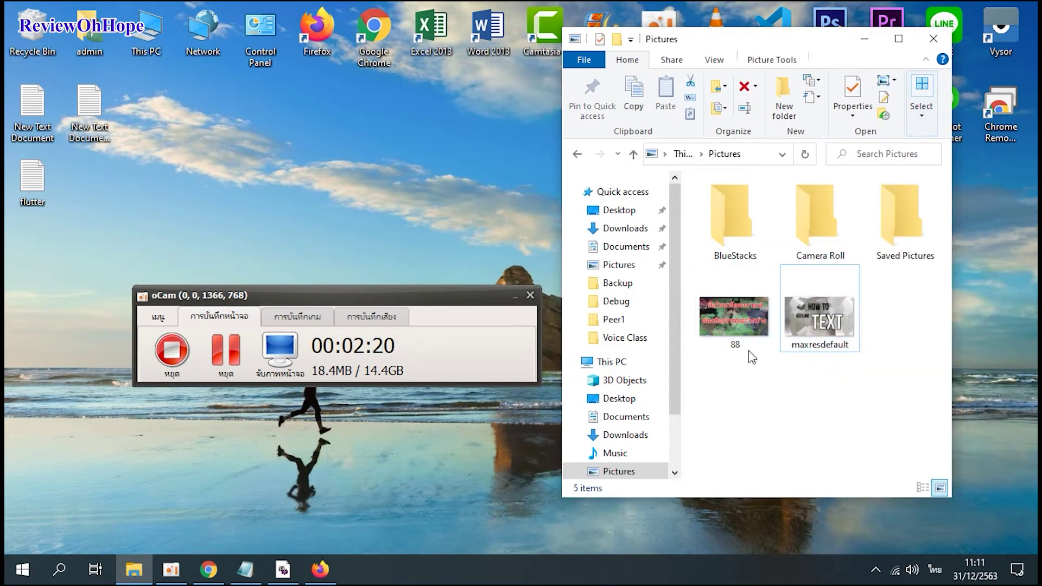
right_click(733, 353)
left_click(709, 408)
left_click(709, 408)
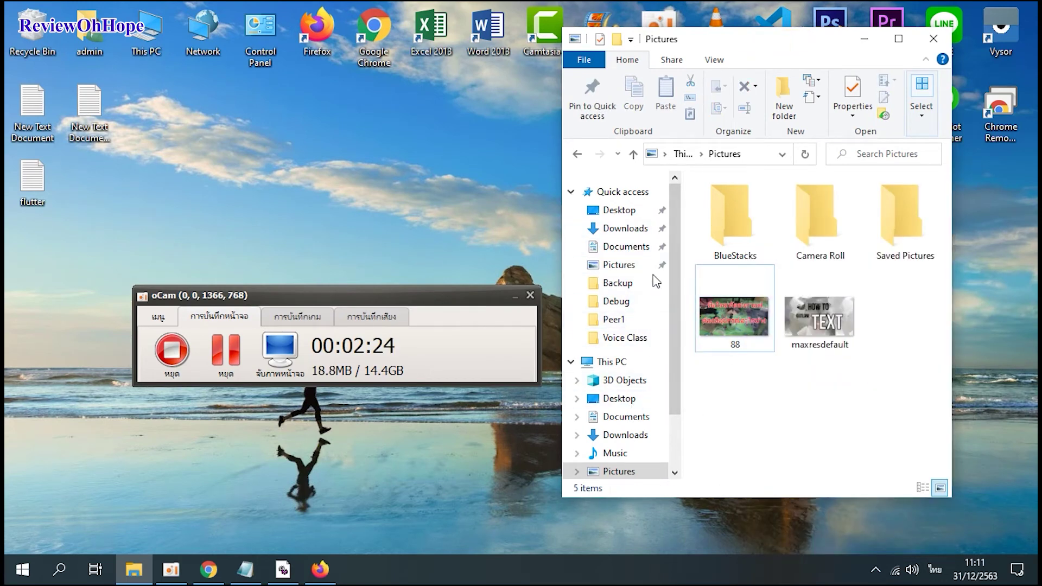
Open New folder inside the Documents folder.
left_click(630, 248)
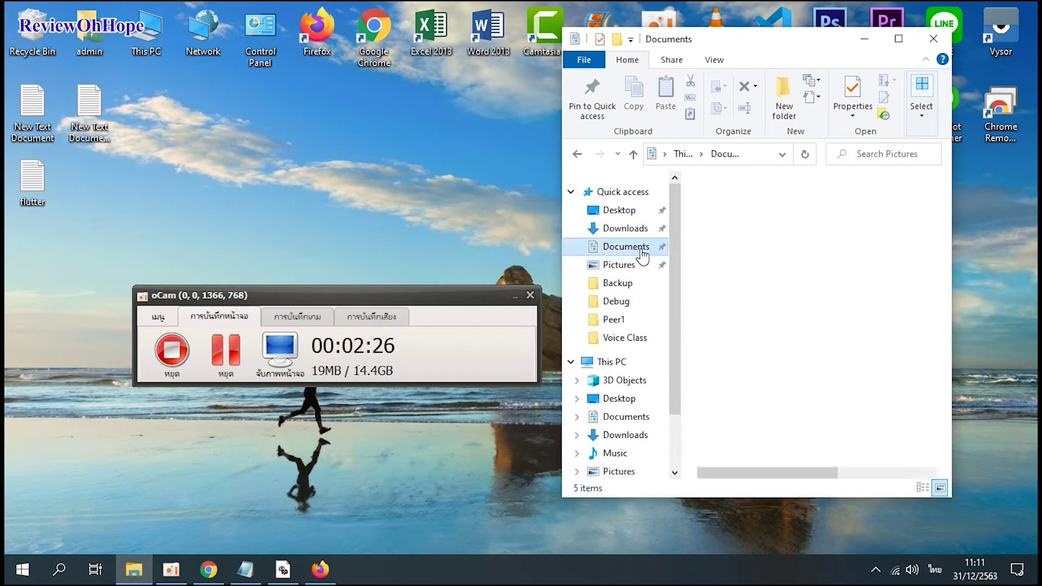
left_click(738, 268)
double_click(739, 271)
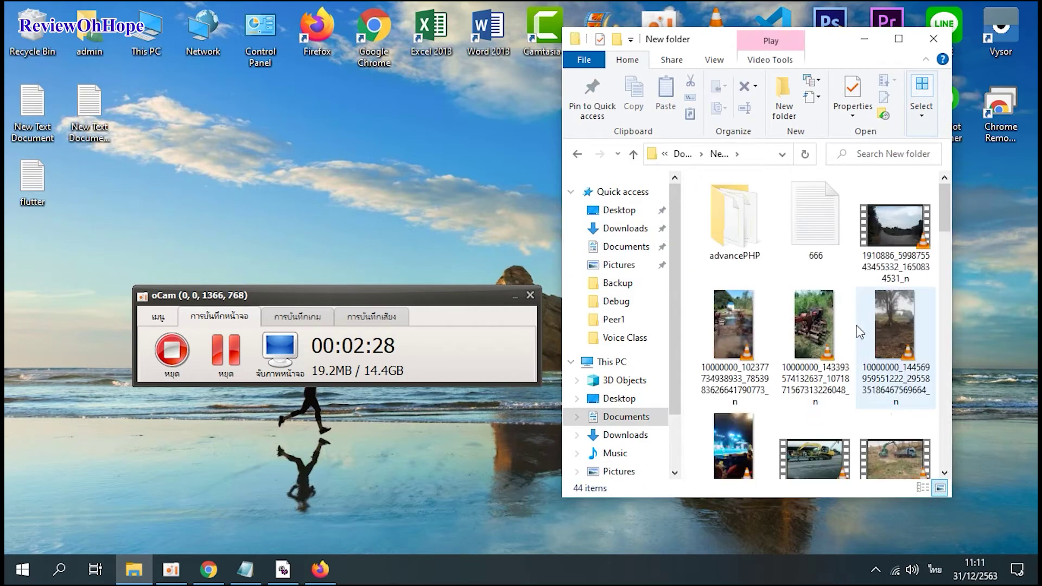
Test the context menus of the three videos in the second row of New folder without choosing any command.
right_click(718, 328)
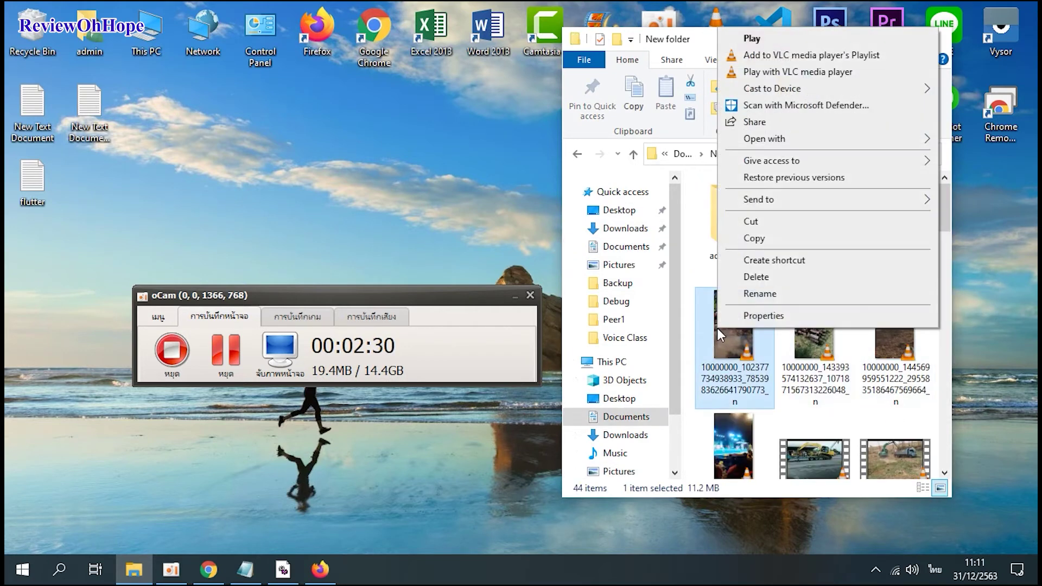
left_click(796, 353)
right_click(796, 353)
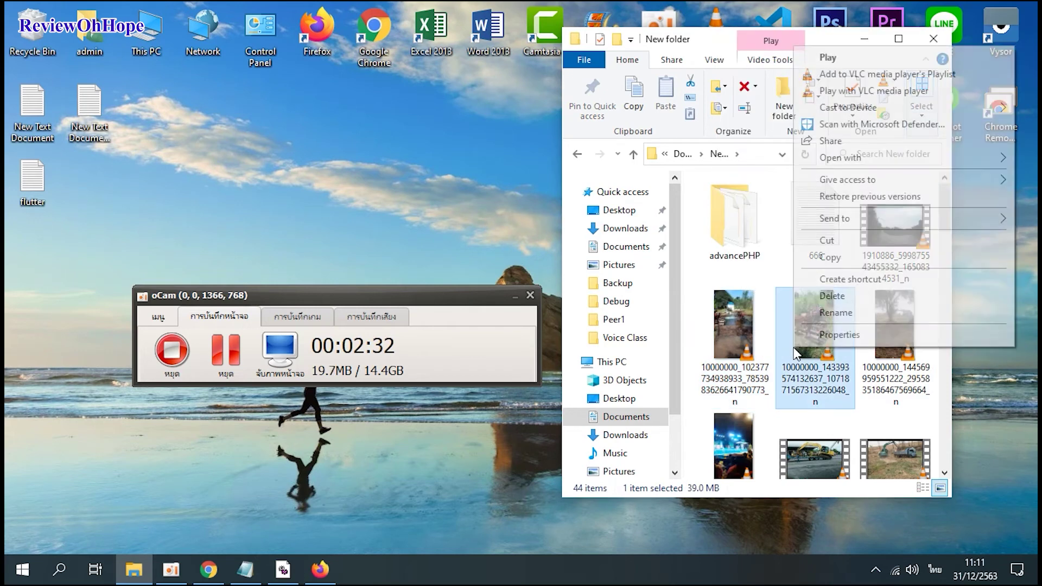
left_click(900, 377)
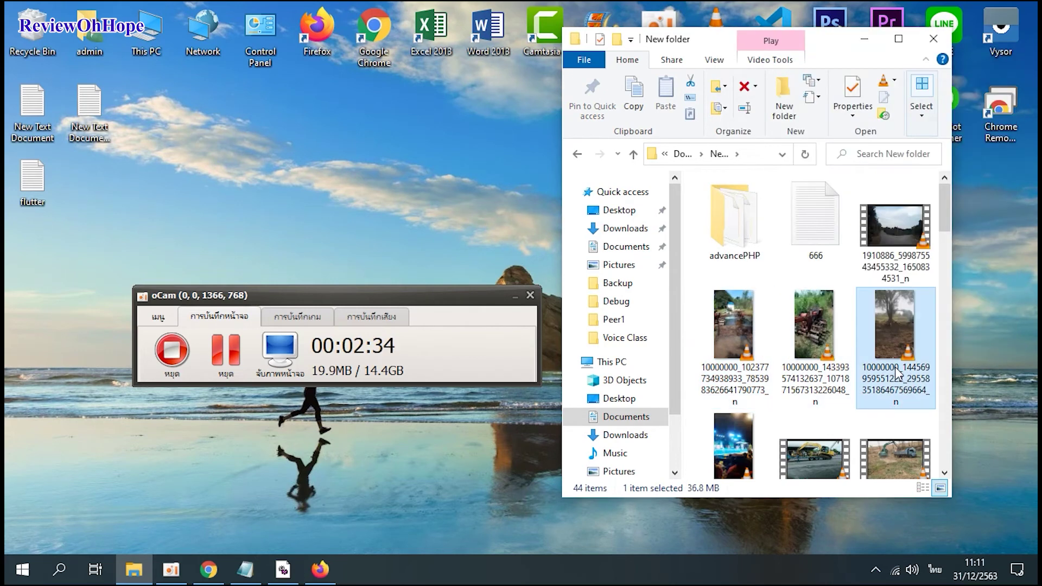
right_click(899, 377)
Test the context menus of the three videos in the third row of New folder, dismissing each one.
left_click(885, 450)
right_click(886, 449)
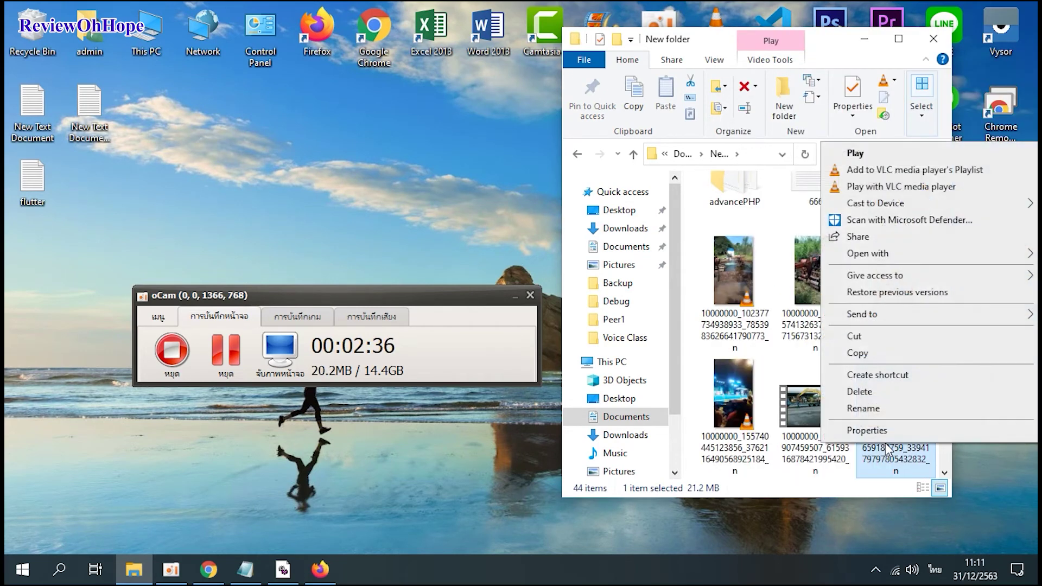
left_click(730, 428)
right_click(727, 426)
left_click(813, 440)
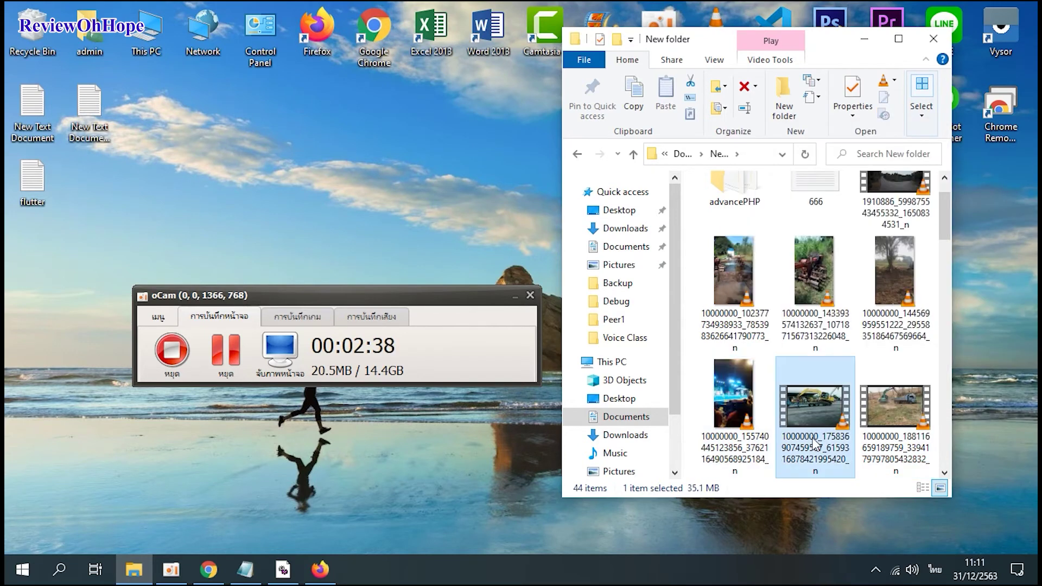
right_click(812, 439)
left_click(707, 401)
right_click(726, 404)
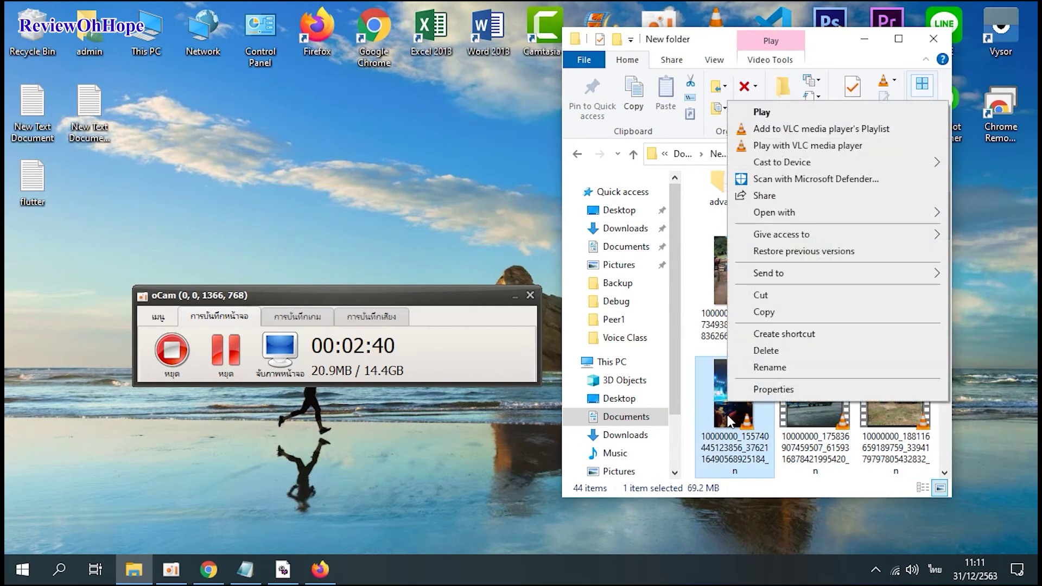
left_click(725, 432)
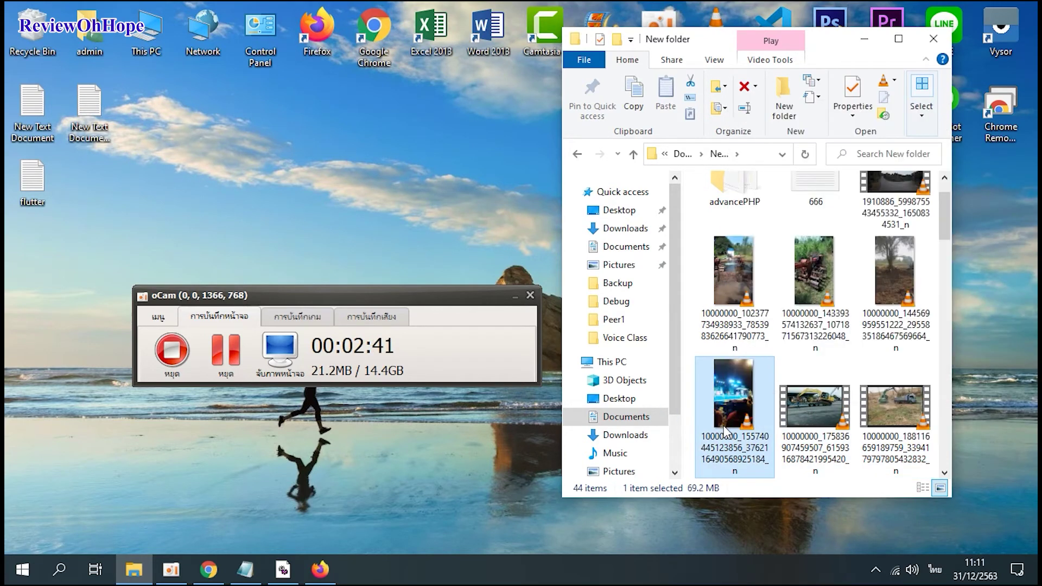
Check the disabled extensions in ShellExView, minimize it, and view the context menu of the yellow-vehicle video in New folder.
left_click(282, 570)
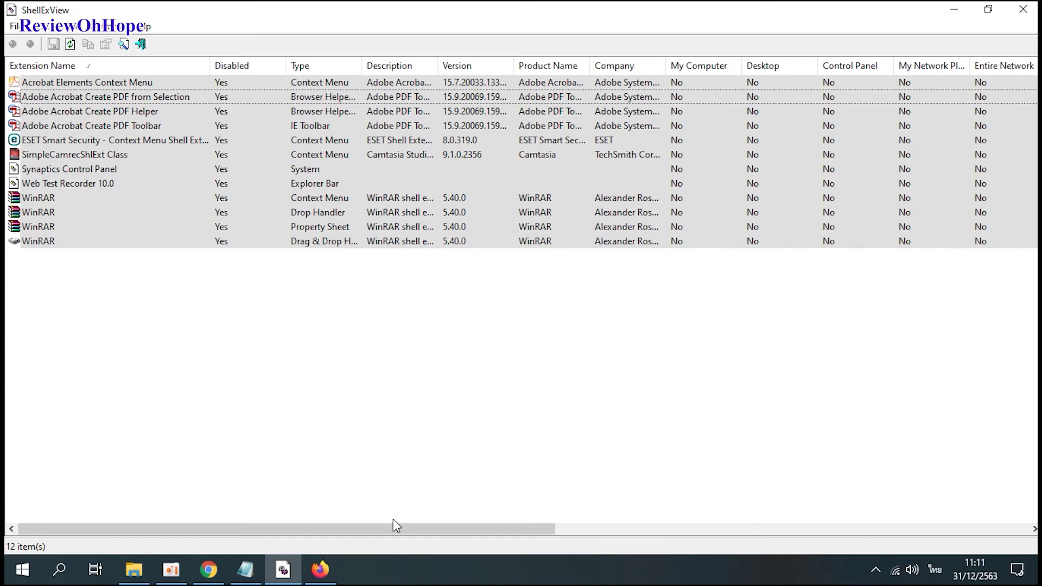
left_click(953, 10)
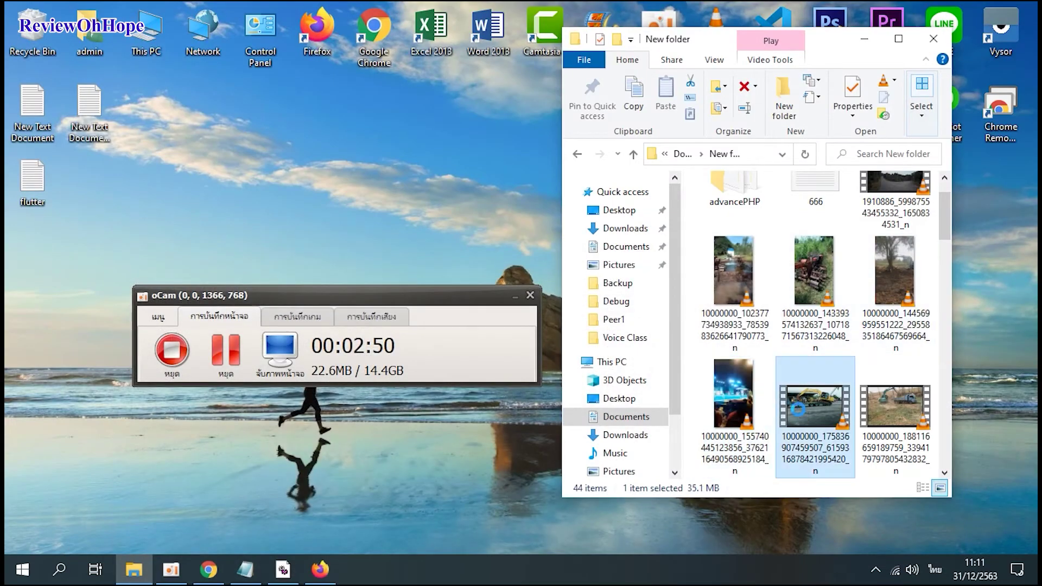
right_click(798, 409)
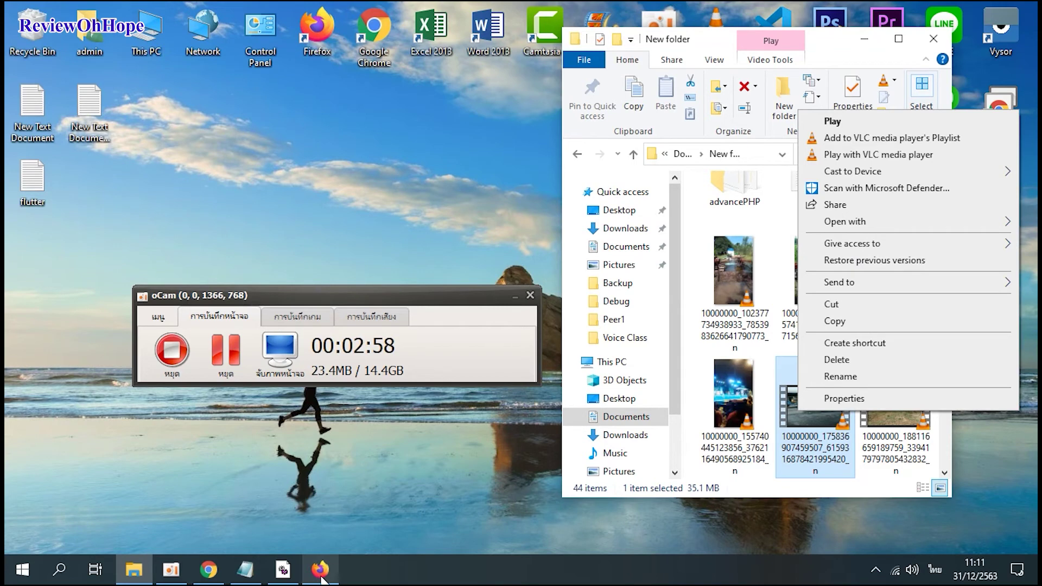
Switch to ShellExView and widen the Description and Product Name columns to show their full text.
left_click(283, 570)
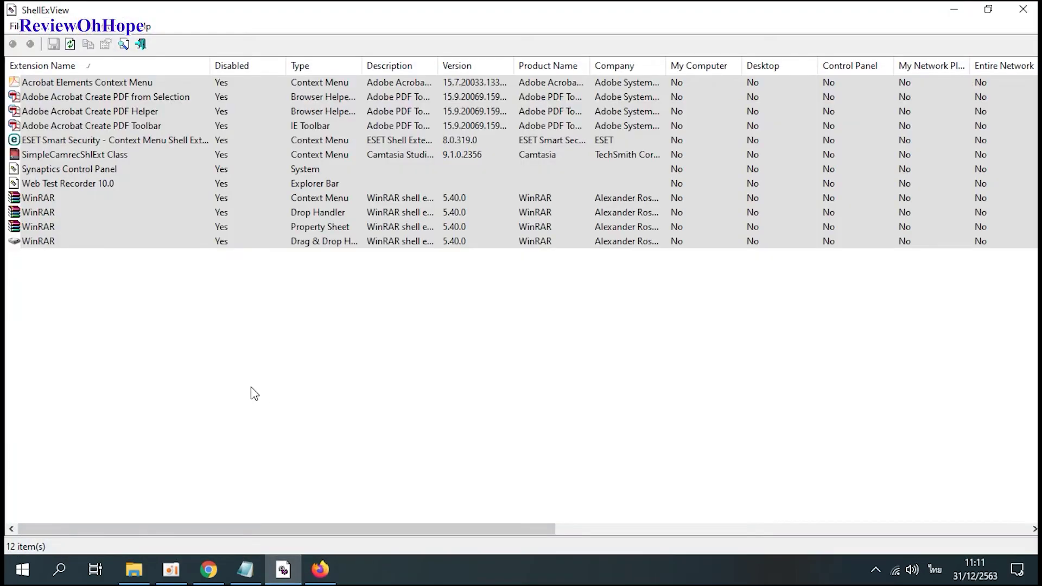
left_click(78, 155)
left_click_drag(437, 65, 551, 59)
left_click(386, 379)
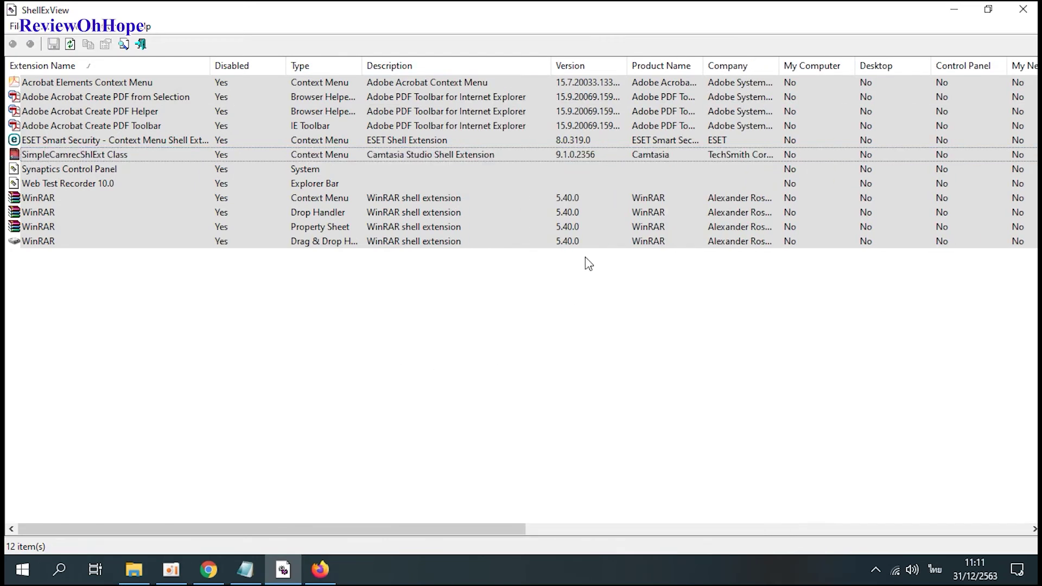
left_click_drag(701, 69, 788, 68)
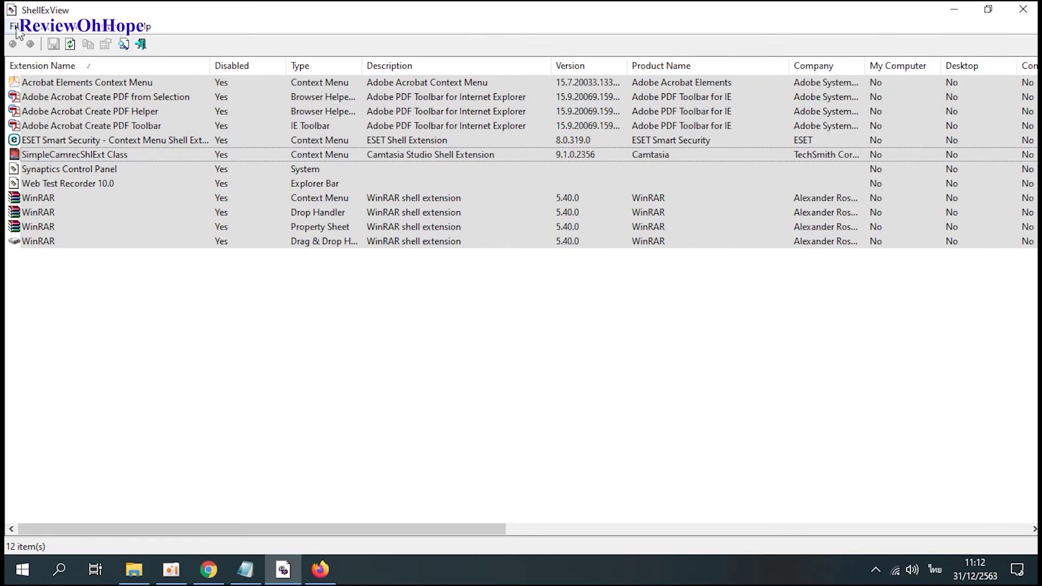
Review the ShellExView options and the WinRAR and Synaptics Control Panel entries without changing them, and close ShellExView.
left_click(107, 27)
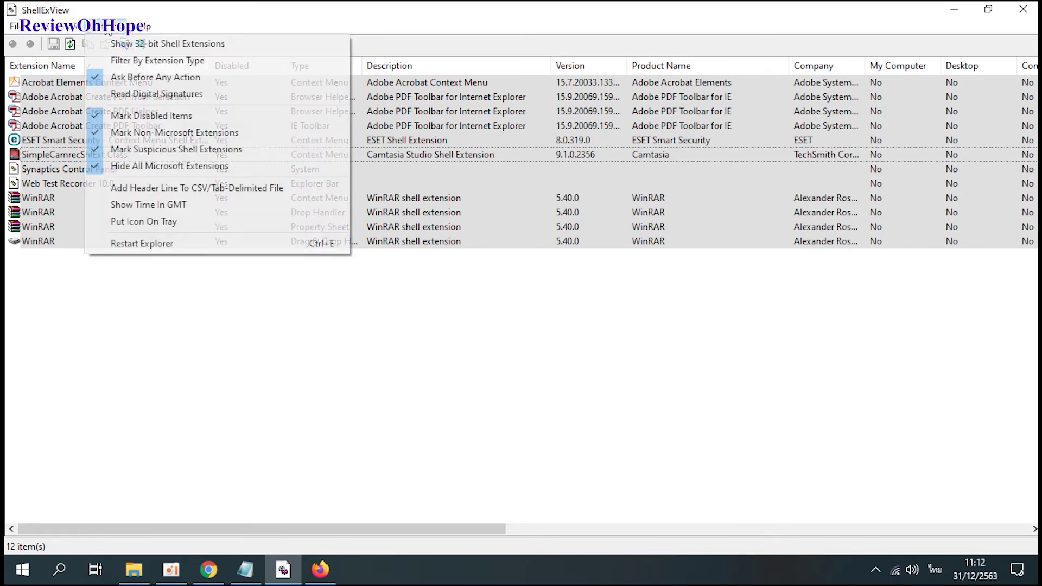
left_click(68, 360)
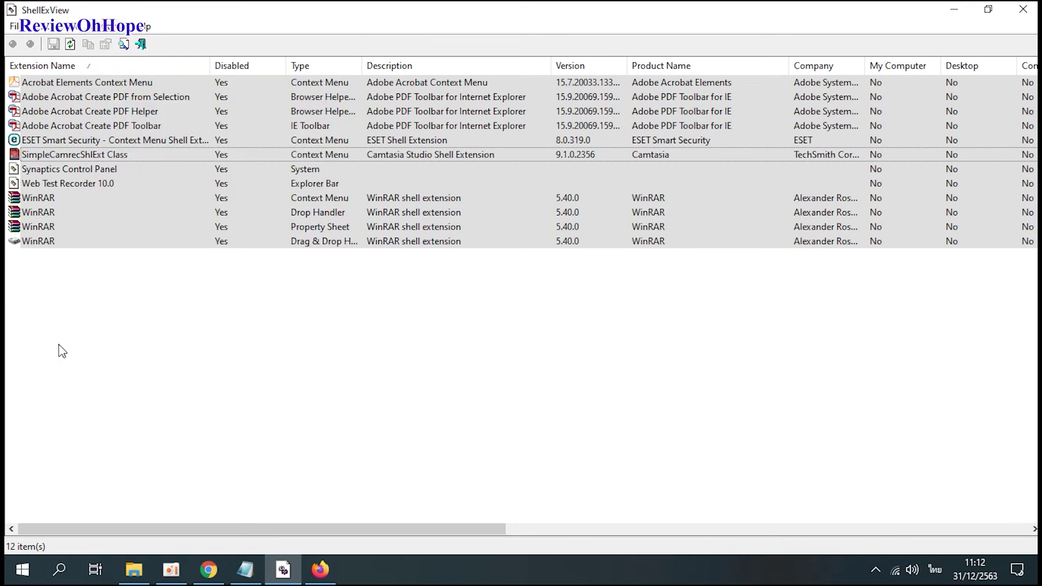
left_click(44, 244)
left_click(37, 197)
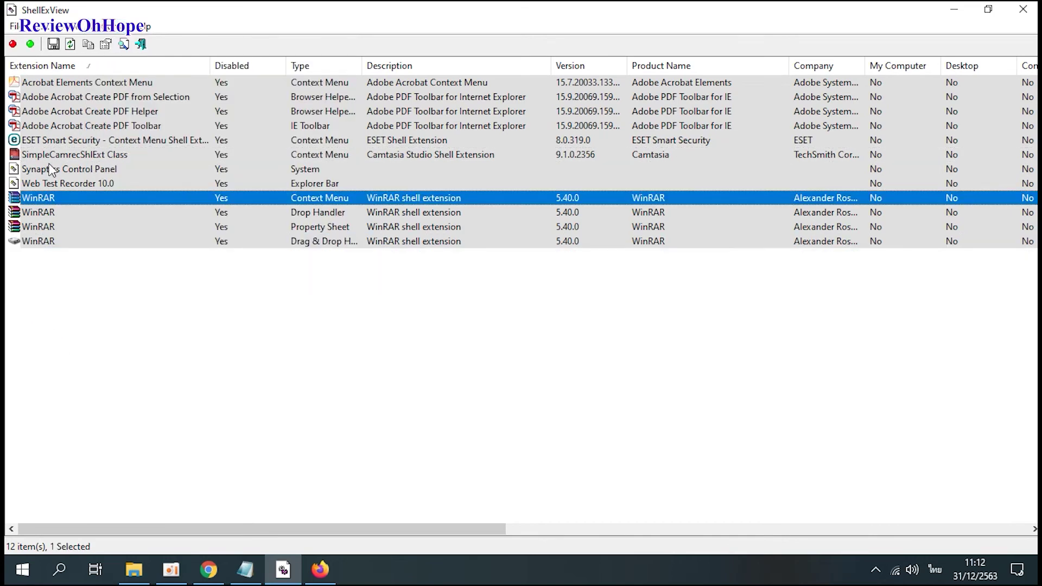
left_click(51, 169)
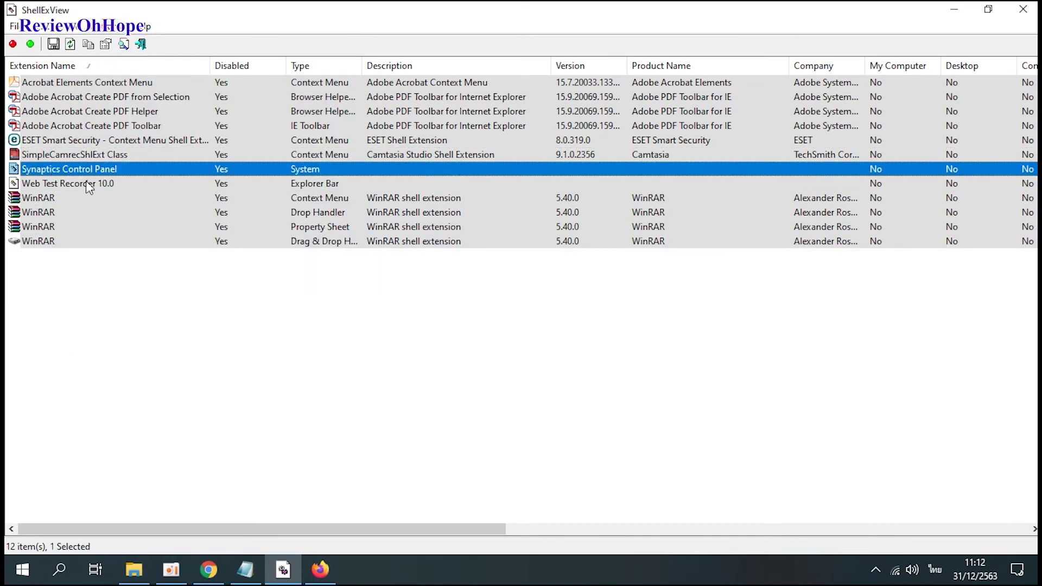
left_click(1020, 9)
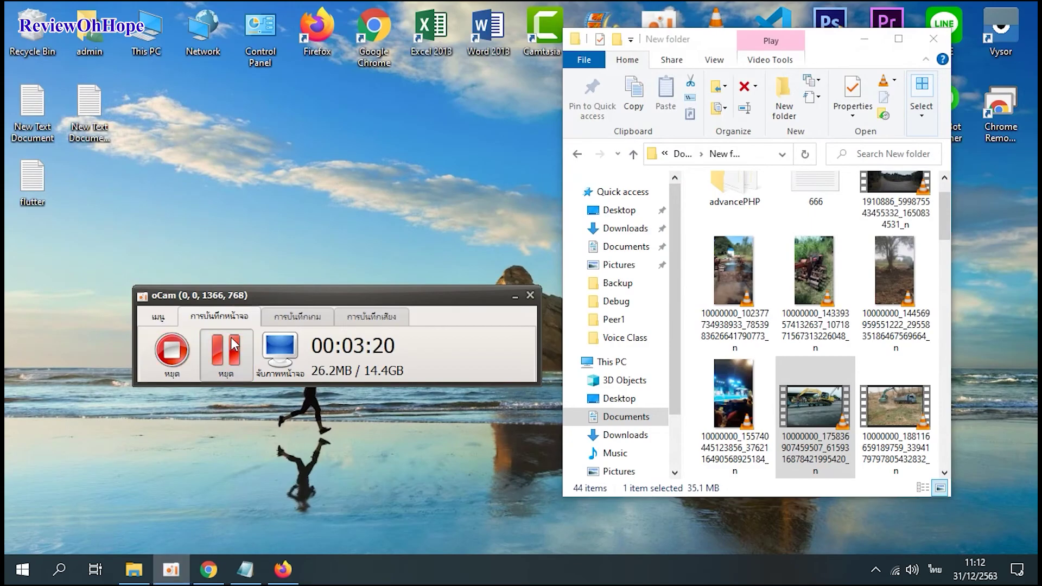
Review the ShellExView page on nirsoft.net in Firefox, covering its address, description, license, download notice and table of column descriptions.
left_click(231, 344)
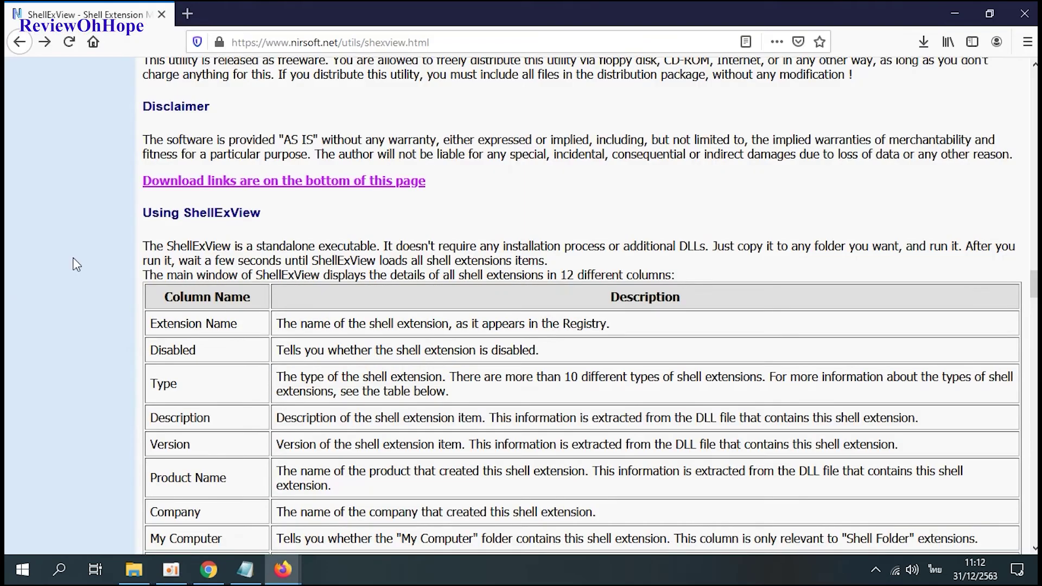
scroll(73, 257, "up", 15)
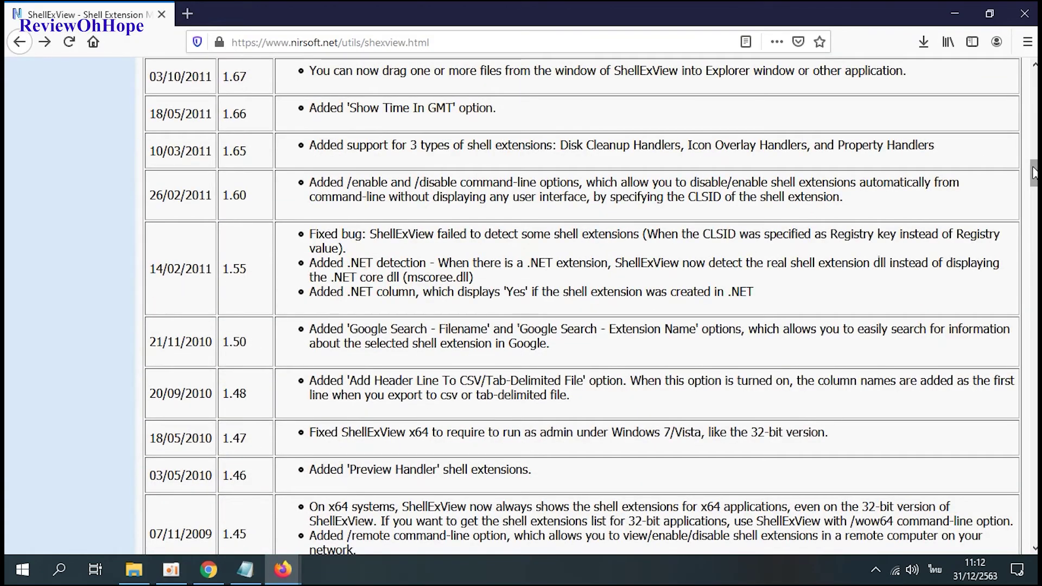
left_click_drag(1033, 173, 1032, 76)
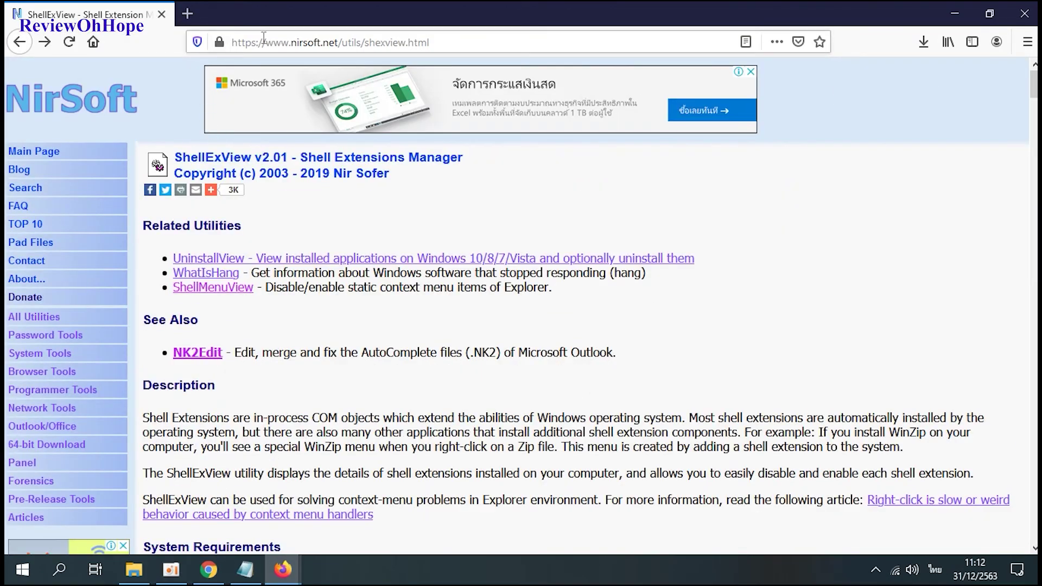
left_click(445, 40)
left_click(478, 423)
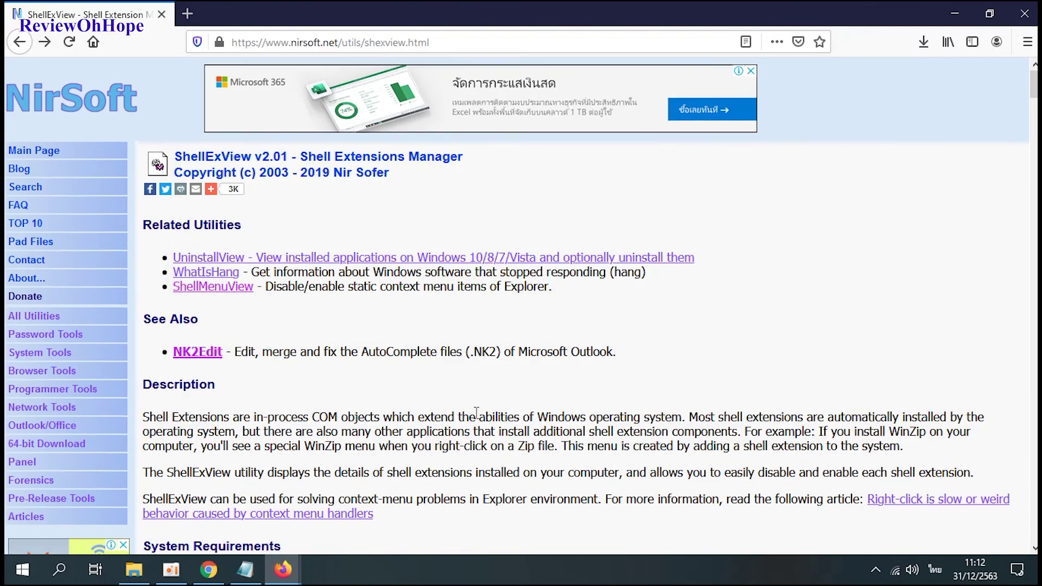
scroll(499, 415, "down", 20)
scroll(521, 410, "down", 20)
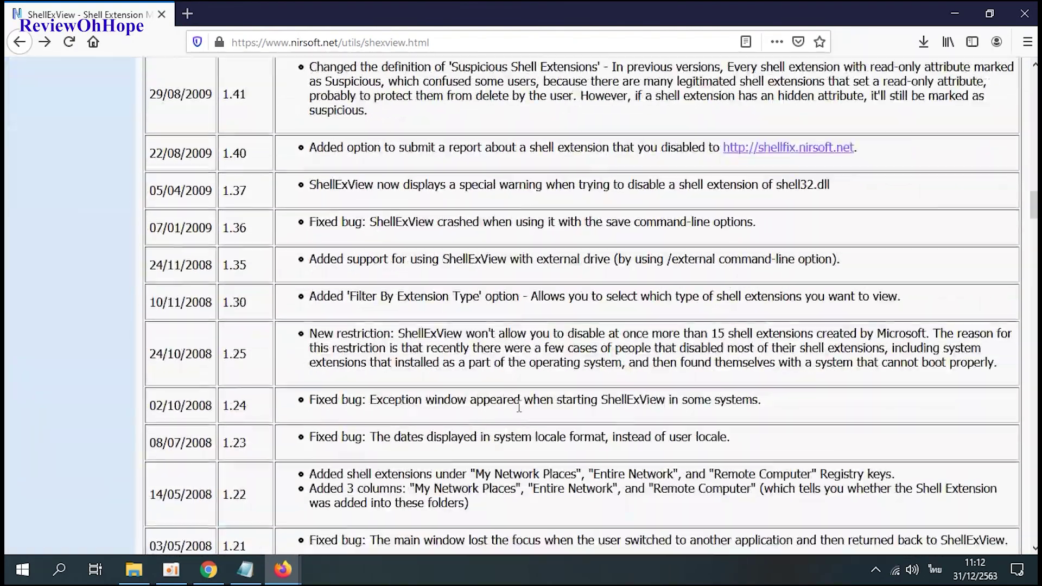
scroll(397, 374, "up", 1)
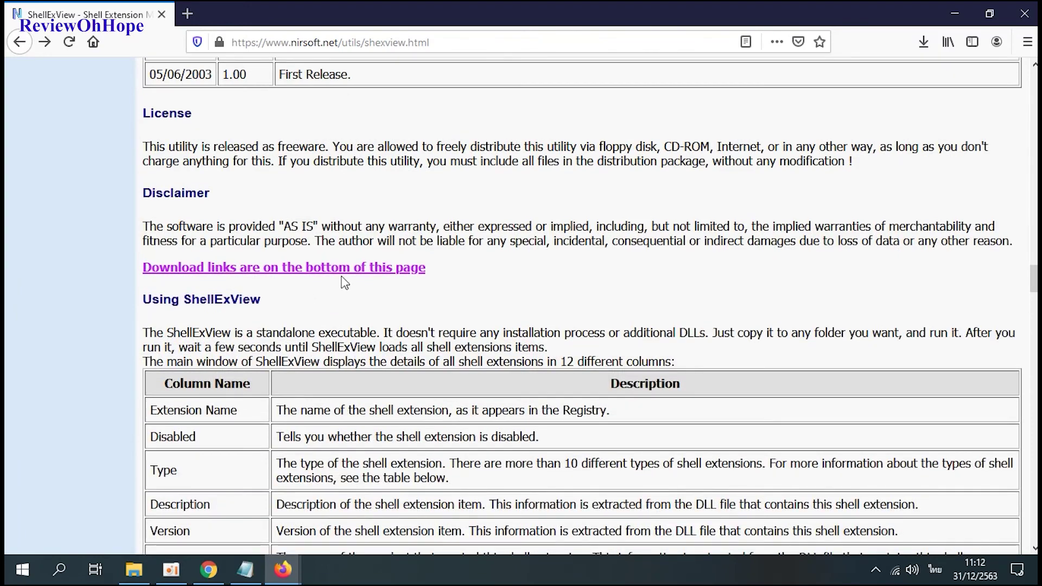
scroll(629, 287, "down", 5)
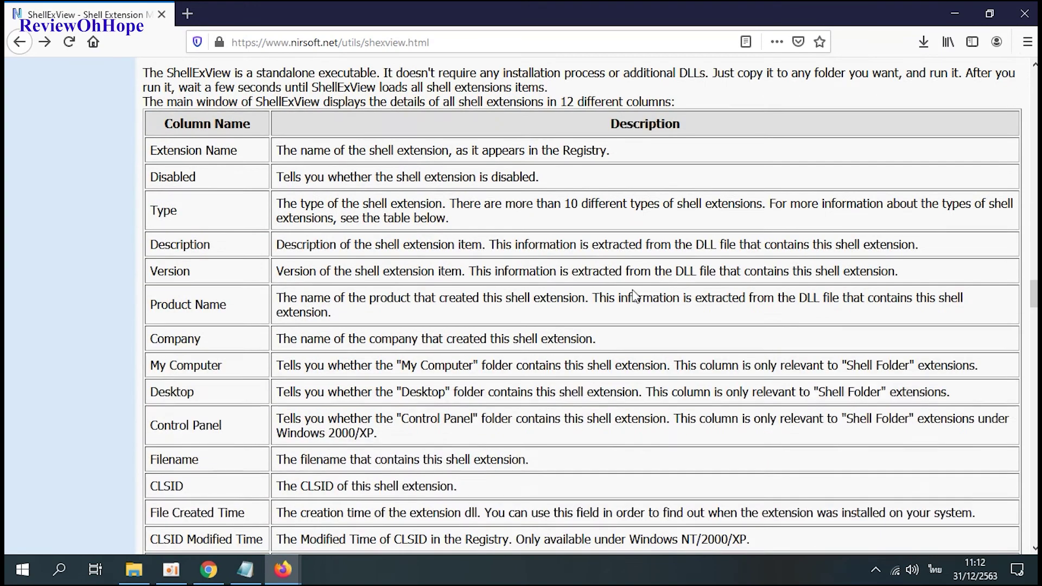
scroll(629, 288, "up", 8)
Minimize both Firefox windows, switch to New folder in File Explorer, and maximize its window to show the first files.
left_click(955, 13)
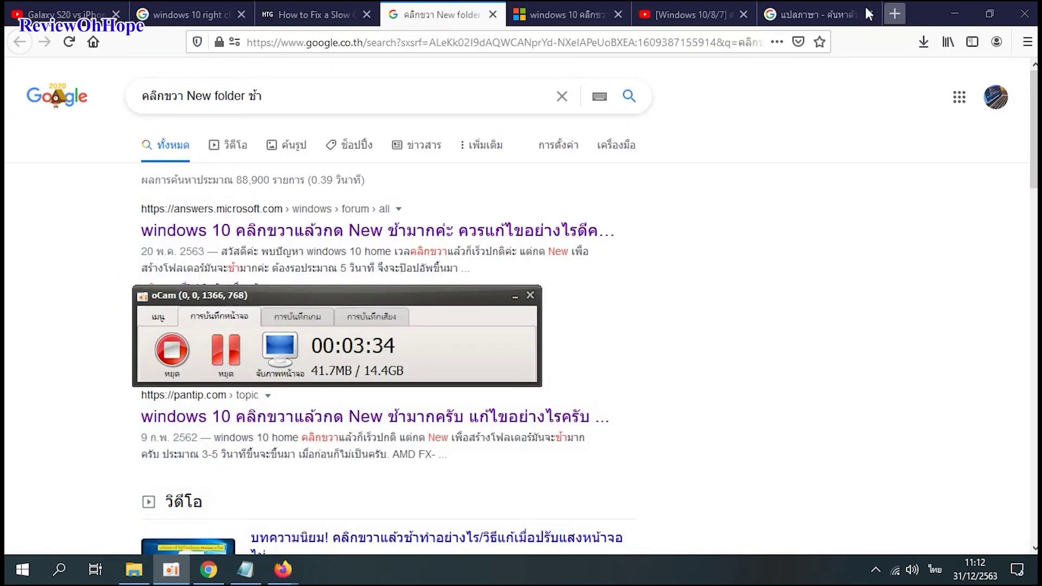
left_click(955, 12)
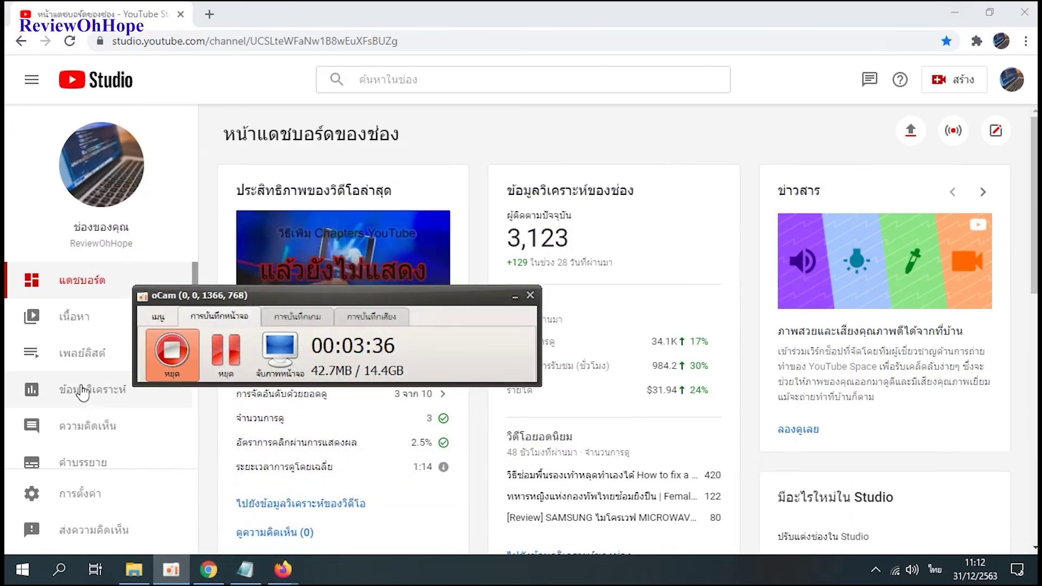
left_click(135, 569)
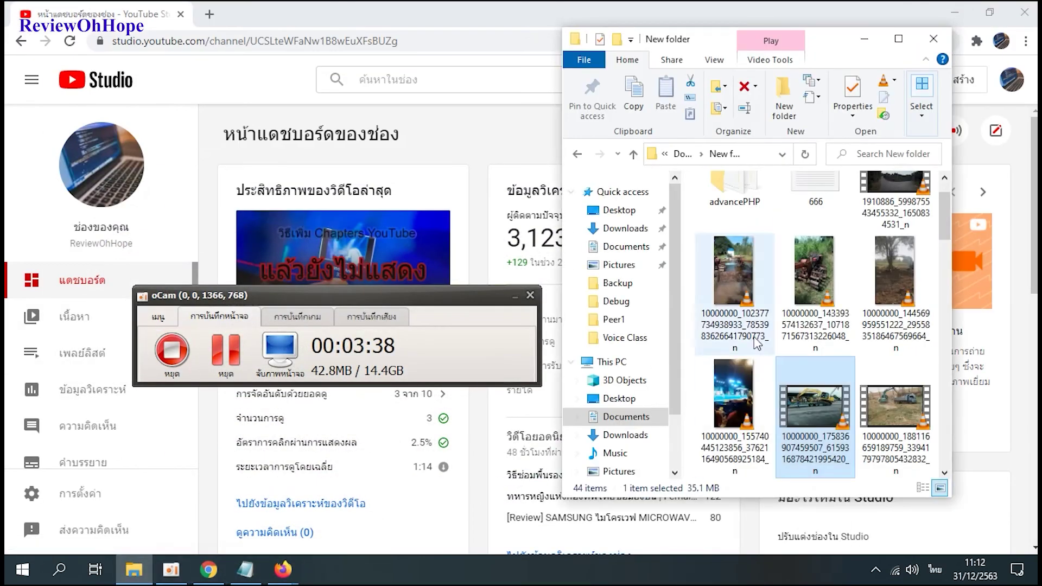
left_click(898, 39)
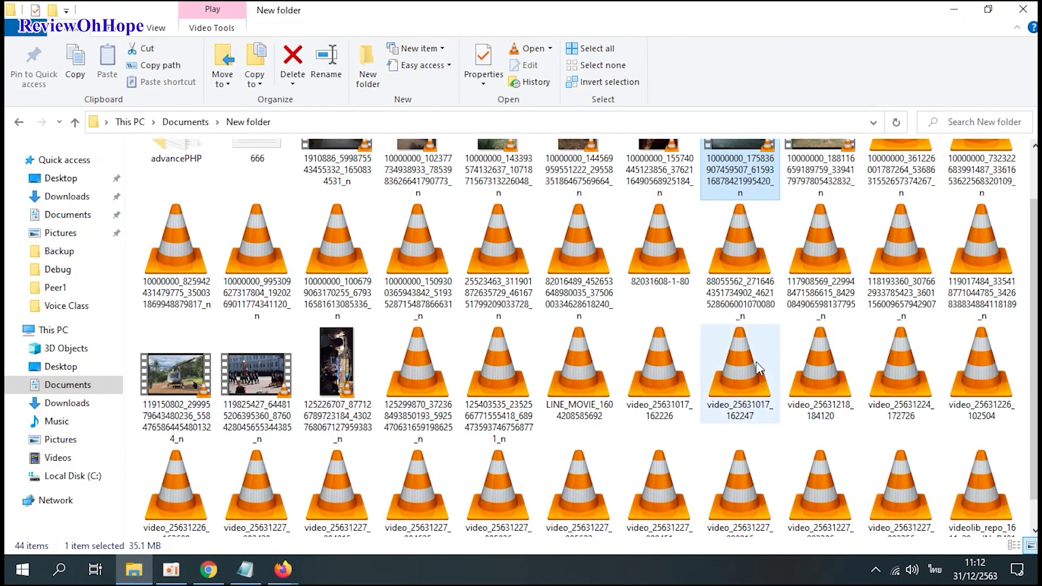
scroll(398, 315, "up", 1)
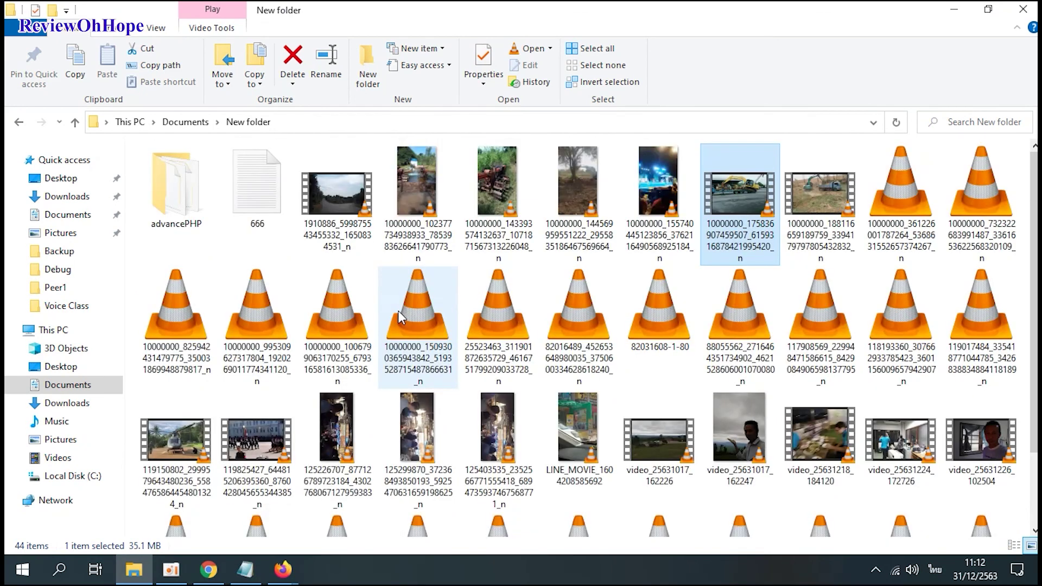
Test the context menus of the advancePHP folder and several second-row videos in New folder, and close the folder window.
right_click(176, 195)
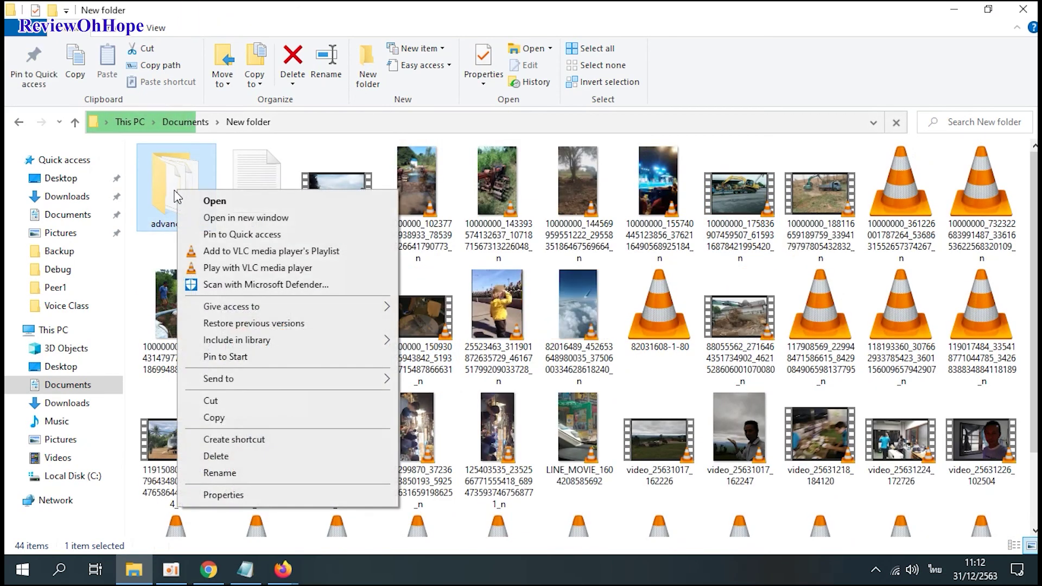
left_click(731, 318)
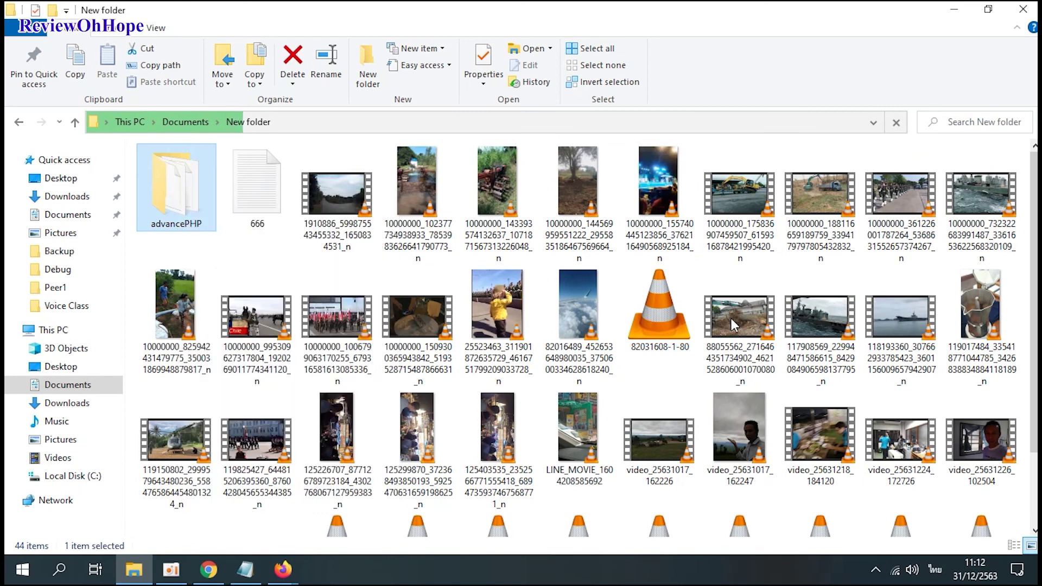
right_click(731, 318)
right_click(575, 301)
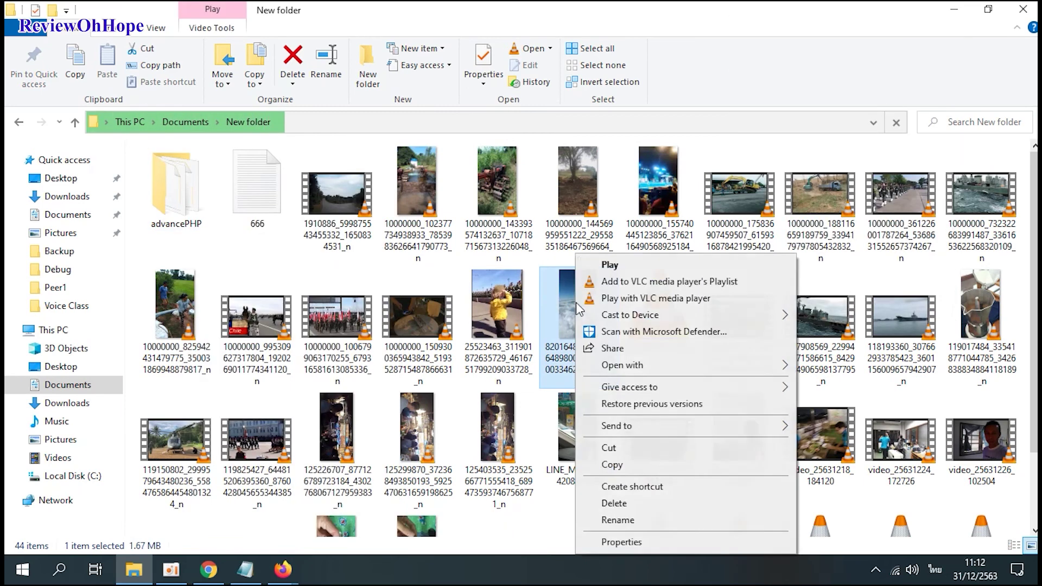
right_click(327, 329)
left_click(260, 323)
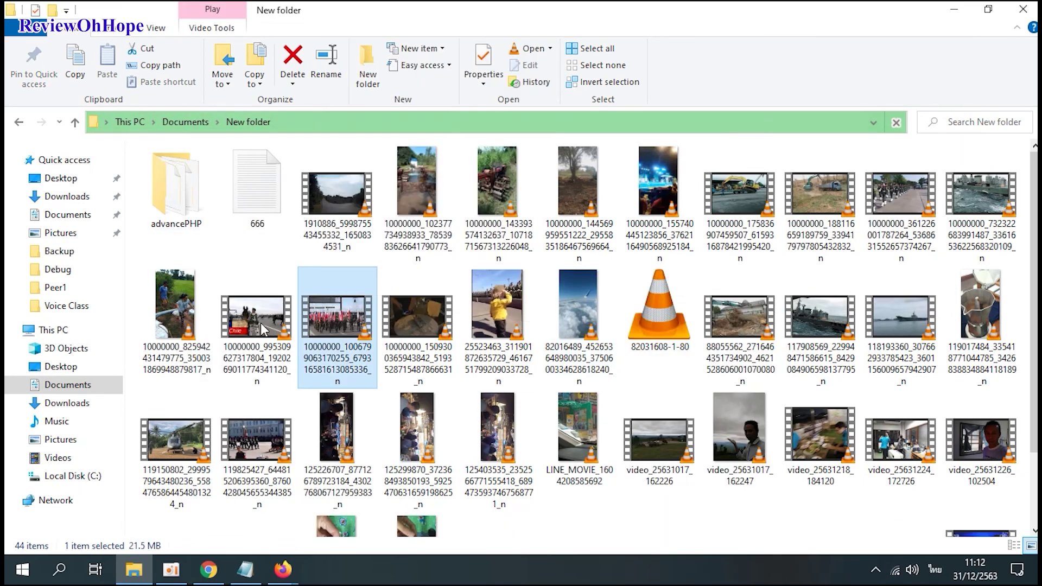
right_click(261, 323)
left_click(174, 304)
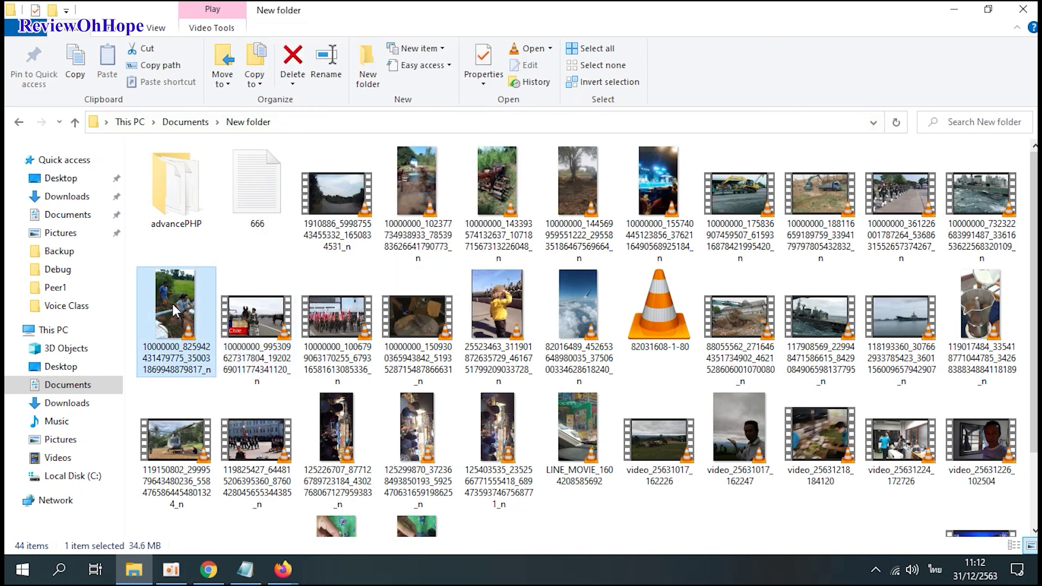
left_click(1023, 9)
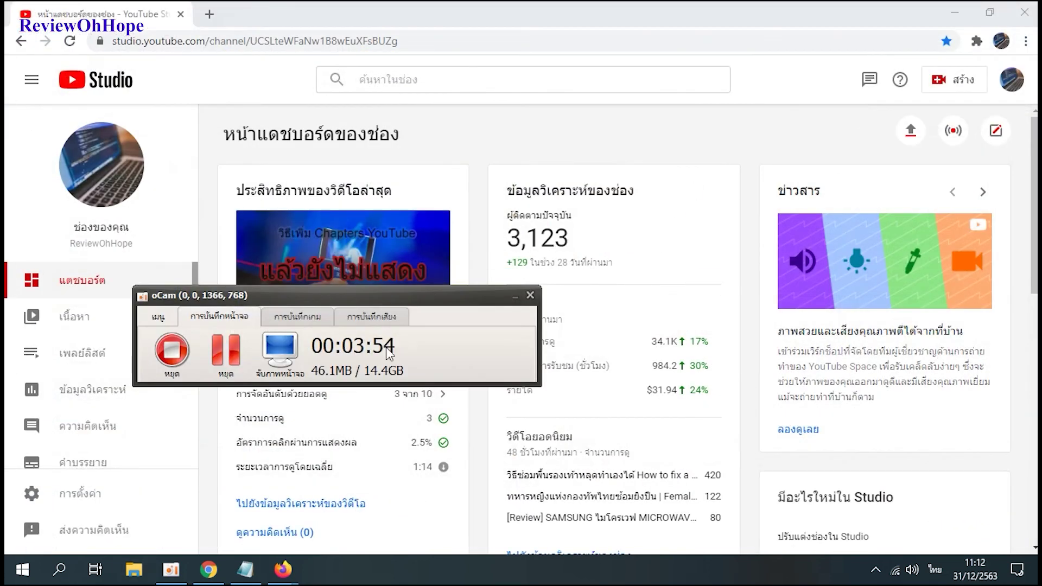